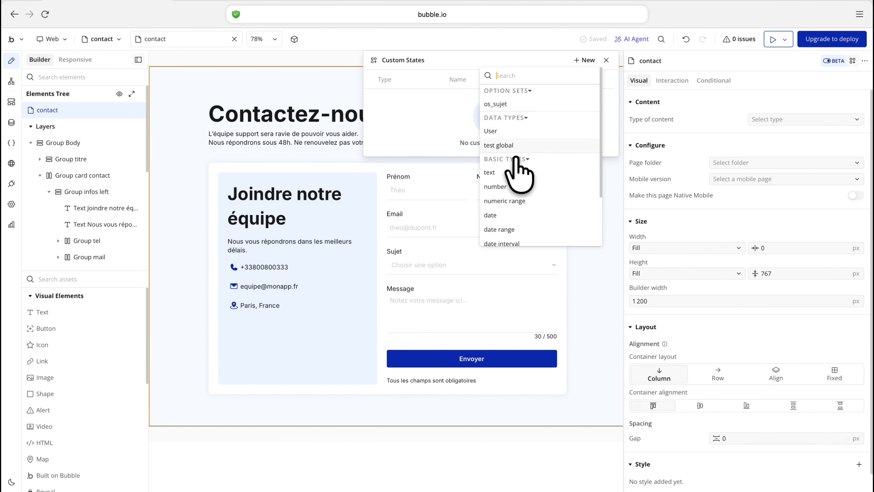
# - Create a number custom state named "step" on the contact page, with a default of 0
pyautogui.click(506, 190)
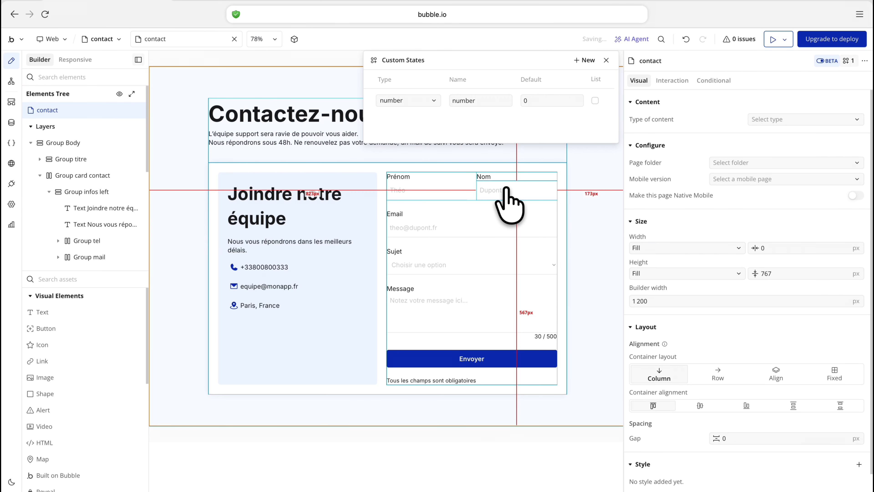
pyautogui.click(473, 100)
pyautogui.write('numb')
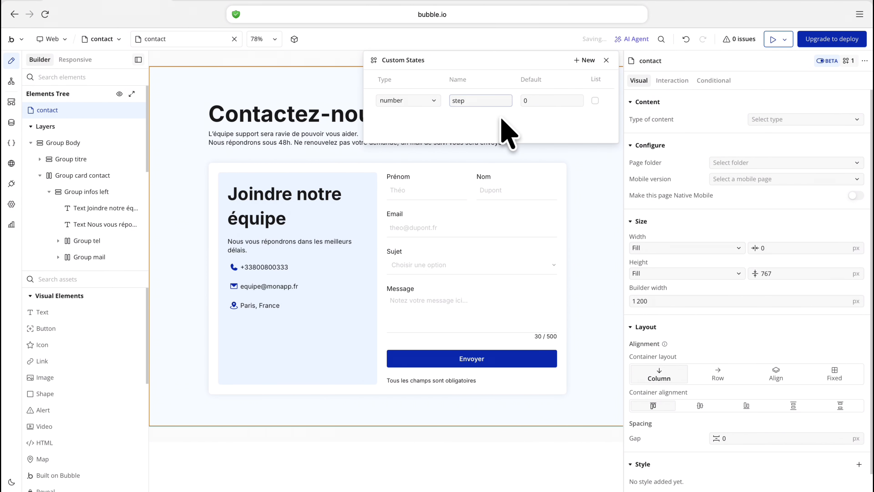
pyautogui.click(526, 101)
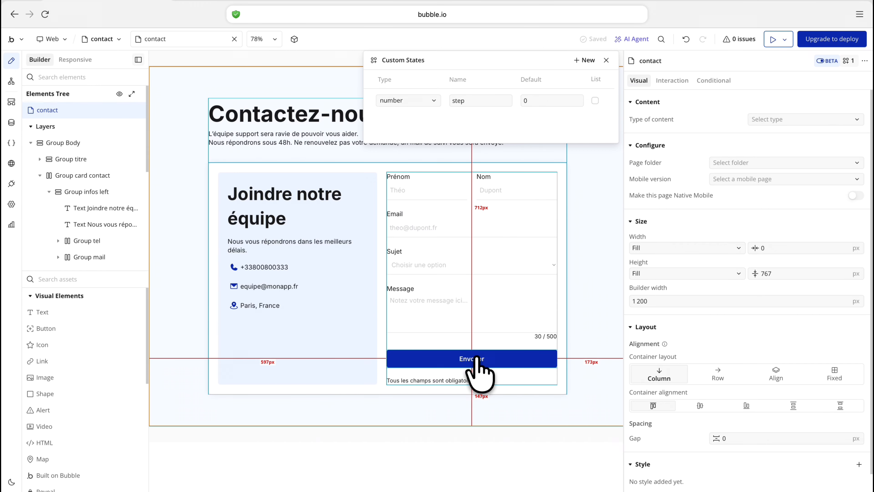
# - Add a conditional to the Envoyer button that applies when contact's step is 1
pyautogui.click(489, 359)
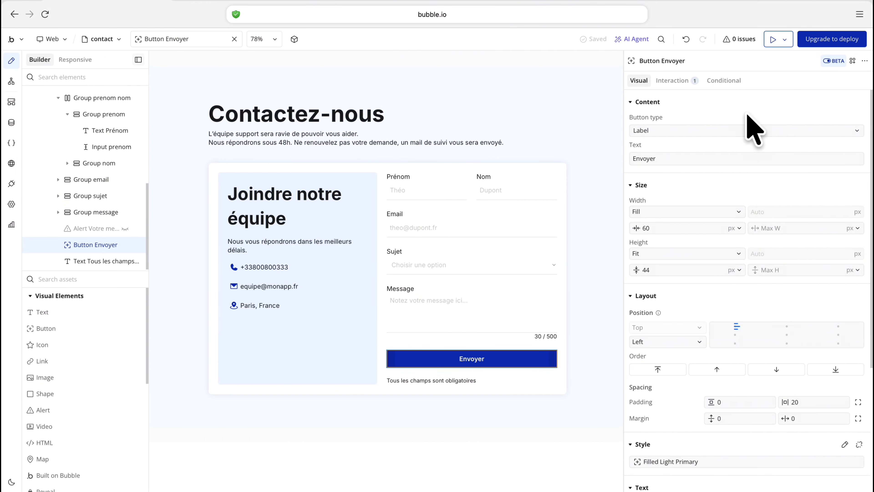
pyautogui.click(724, 81)
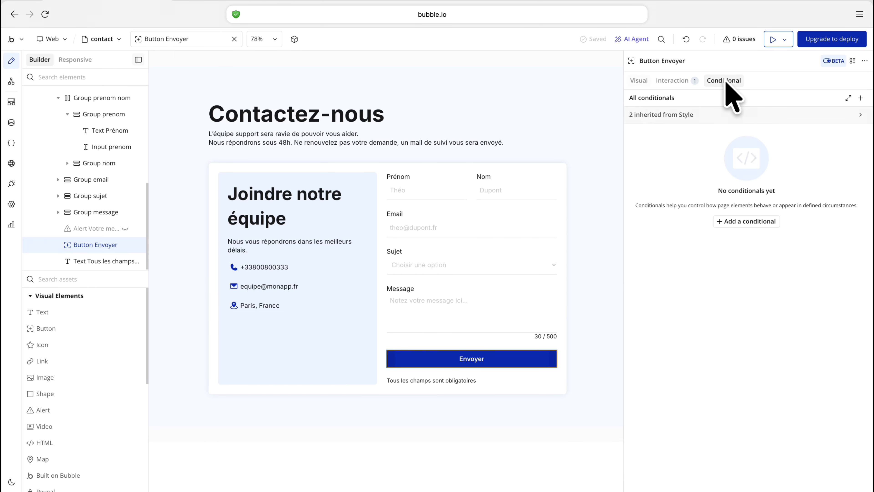
pyautogui.click(745, 222)
pyautogui.click(649, 165)
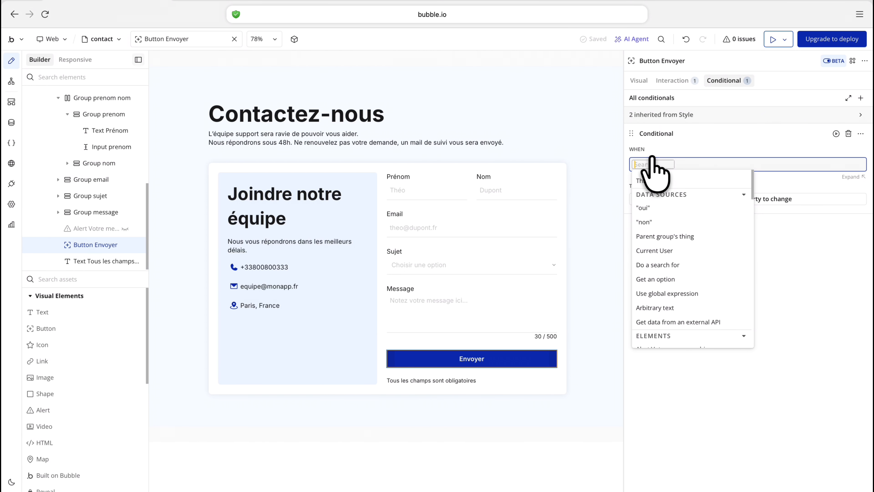
pyautogui.write('conta')
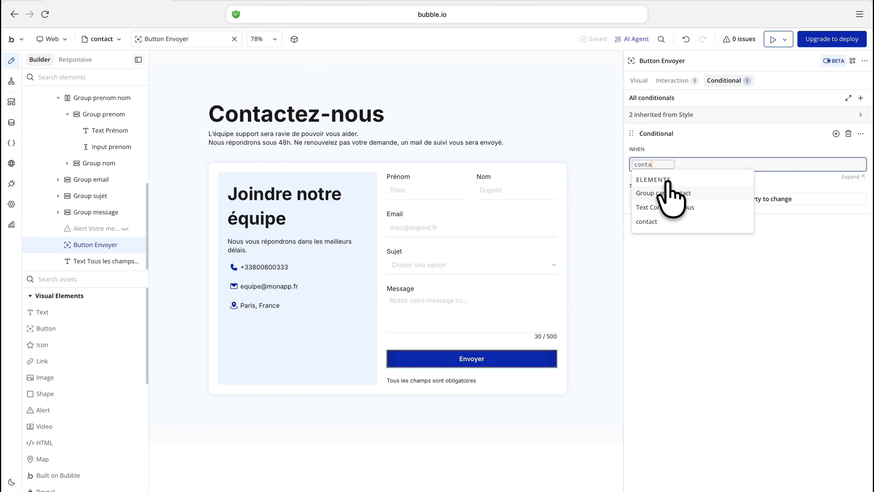
pyautogui.click(649, 222)
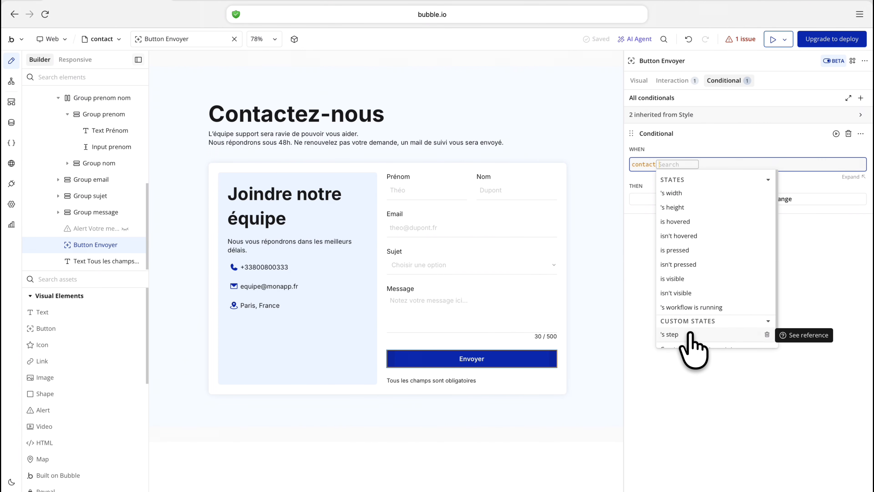
pyautogui.click(689, 334)
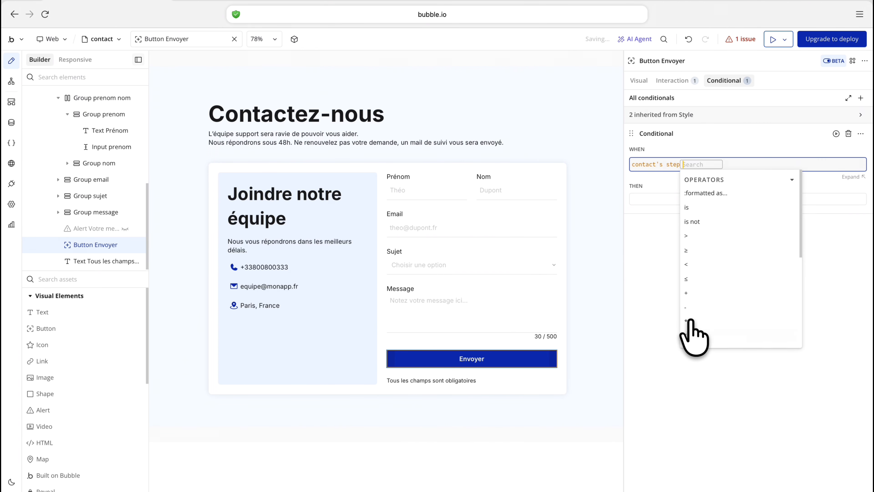
pyautogui.click(688, 208)
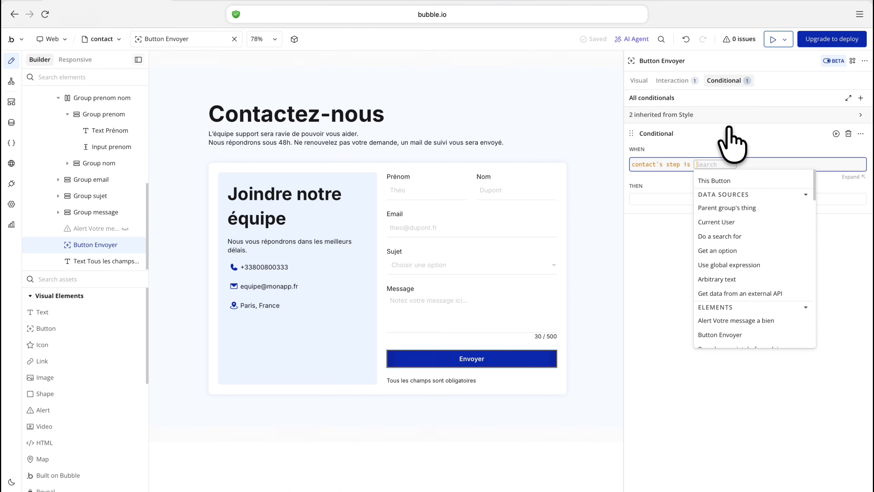
pyautogui.write('1')
pyautogui.press('Return')
pyautogui.click(714, 128)
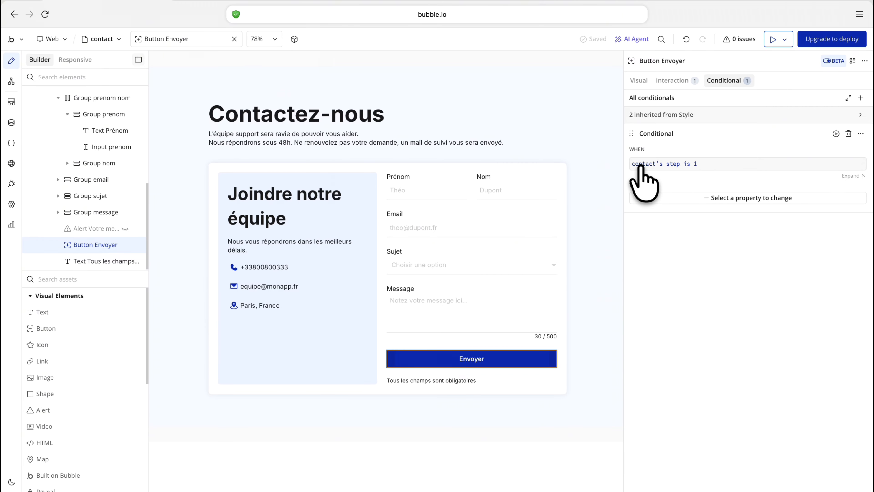
# - Make the step 1 conditional change the button's text to "En cours d'envoi..."
pyautogui.click(686, 199)
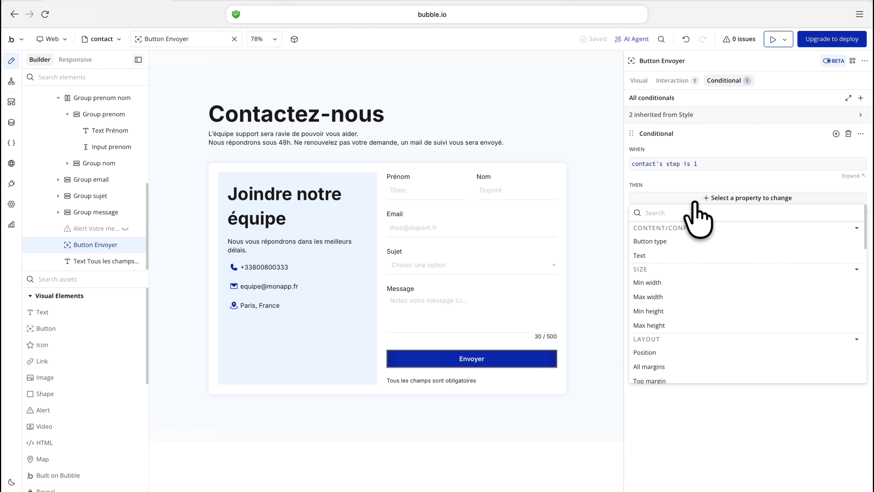
pyautogui.write('te')
pyautogui.press('Return')
pyautogui.write('En')
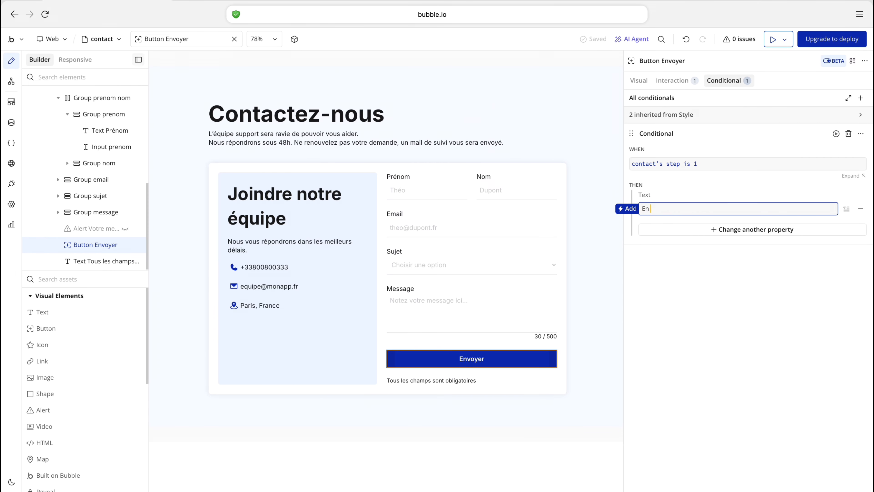
pyautogui.write(" cours d'envoi...")
pyautogui.click(732, 225)
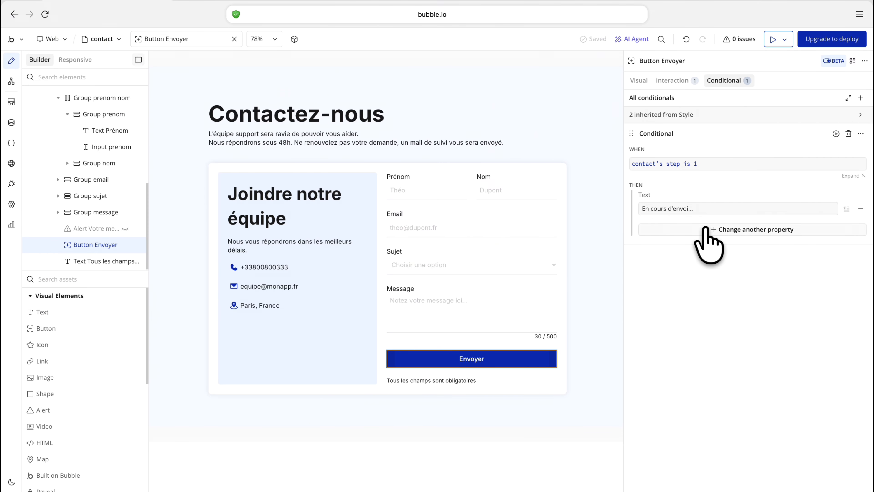
# - Change the Envoyer button's type to Icon and label, using the Material Near_me icon
pyautogui.click(639, 82)
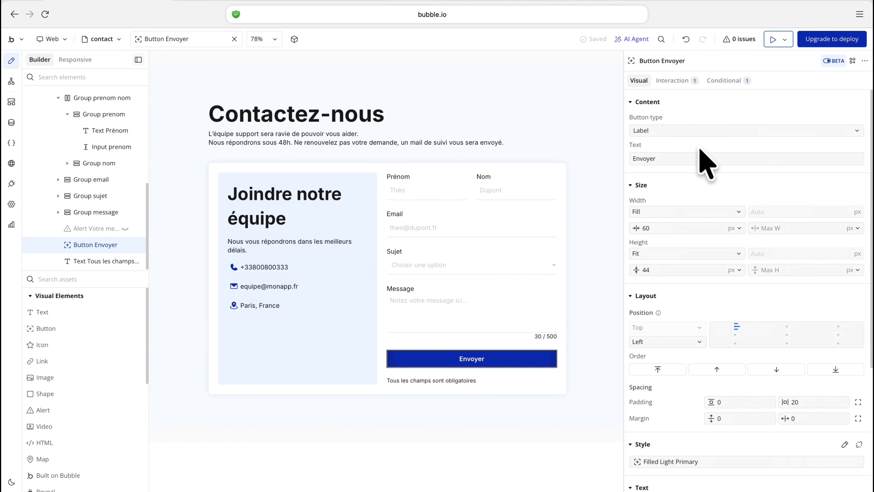
pyautogui.click(670, 131)
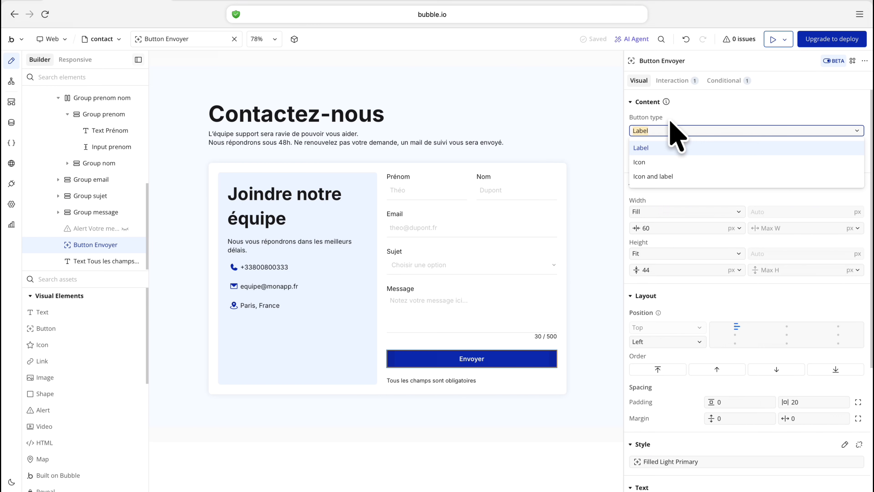
pyautogui.click(663, 179)
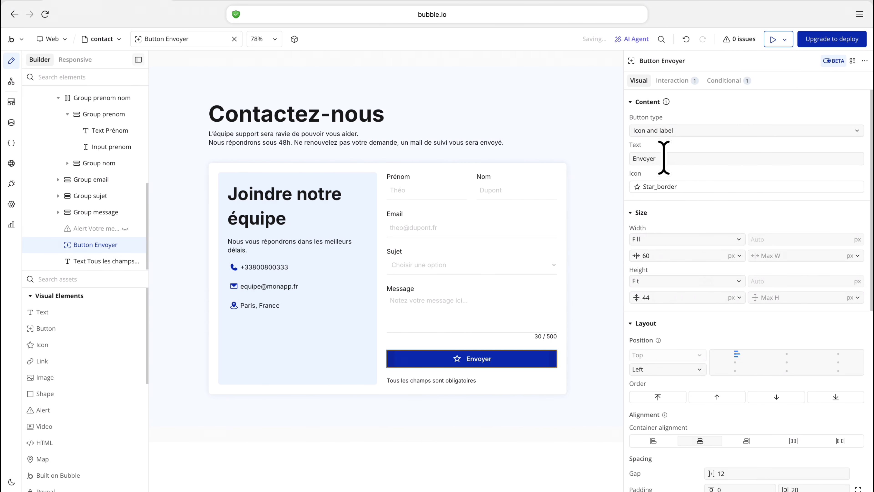
pyautogui.click(664, 186)
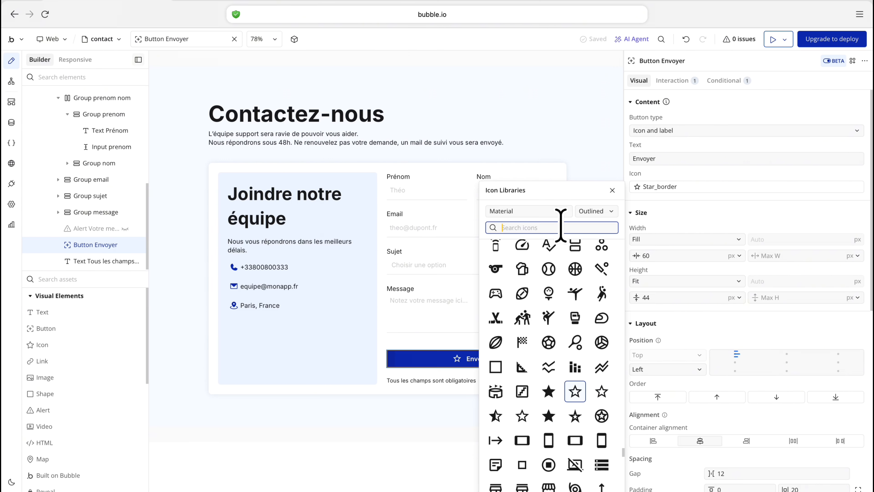
pyautogui.write('nea')
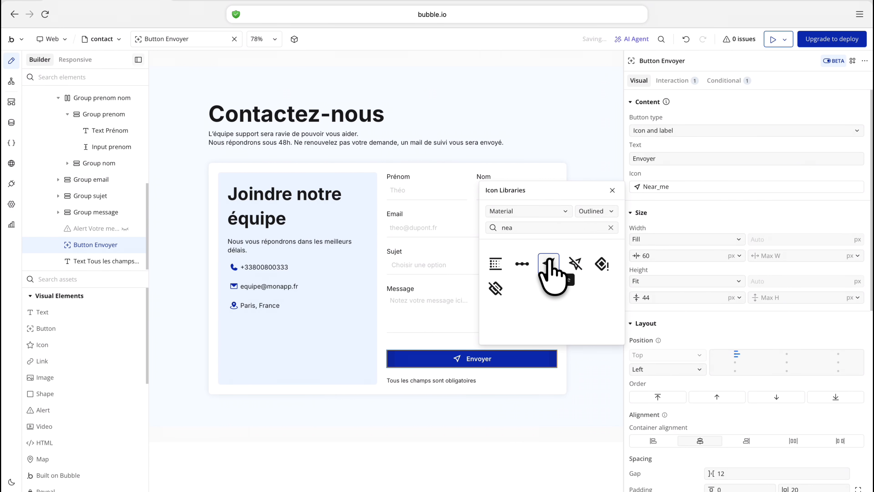
pyautogui.click(501, 357)
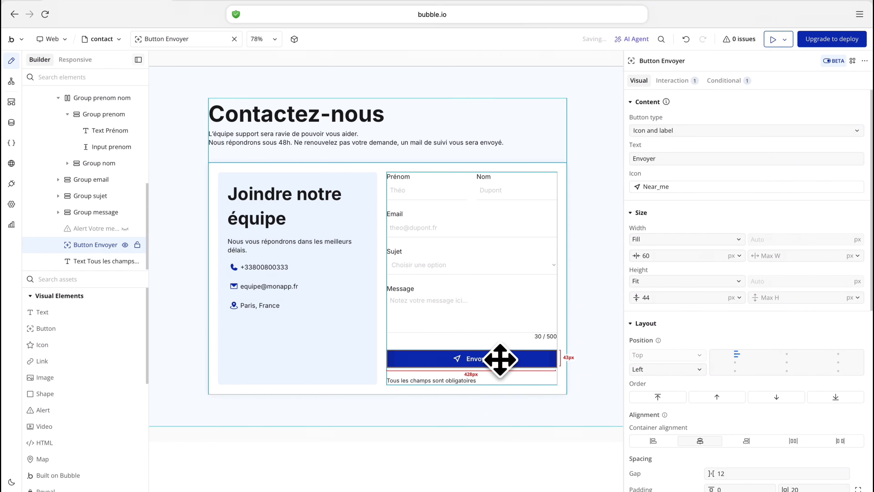
# - Add an icon change to the button's step 1 conditional, using the Material Hourglass_top icon
pyautogui.click(727, 81)
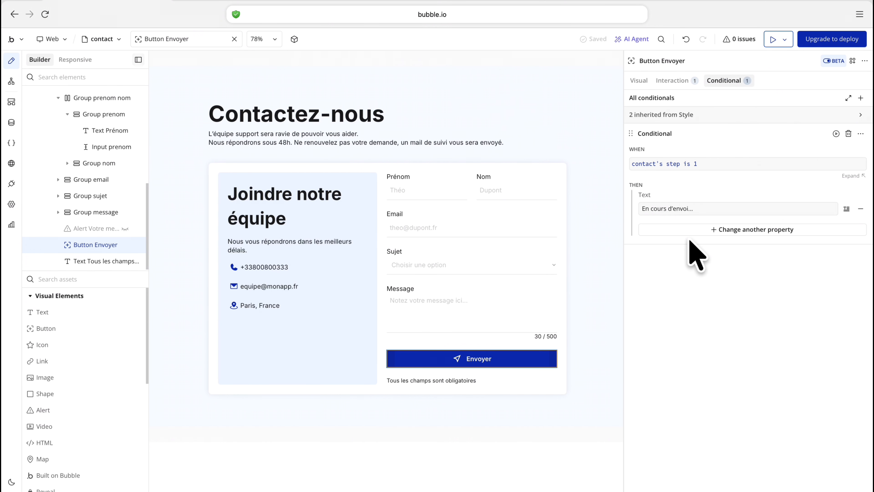
pyautogui.click(677, 229)
pyautogui.click(675, 289)
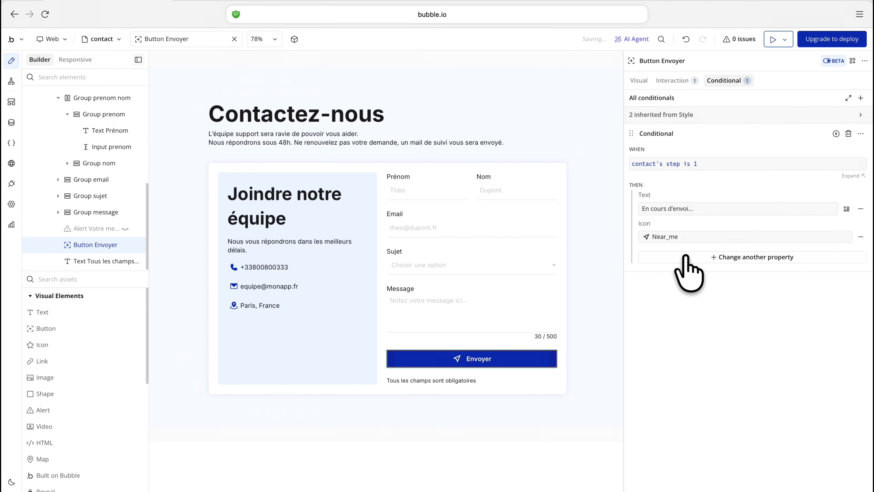
pyautogui.click(687, 237)
pyautogui.click(553, 259)
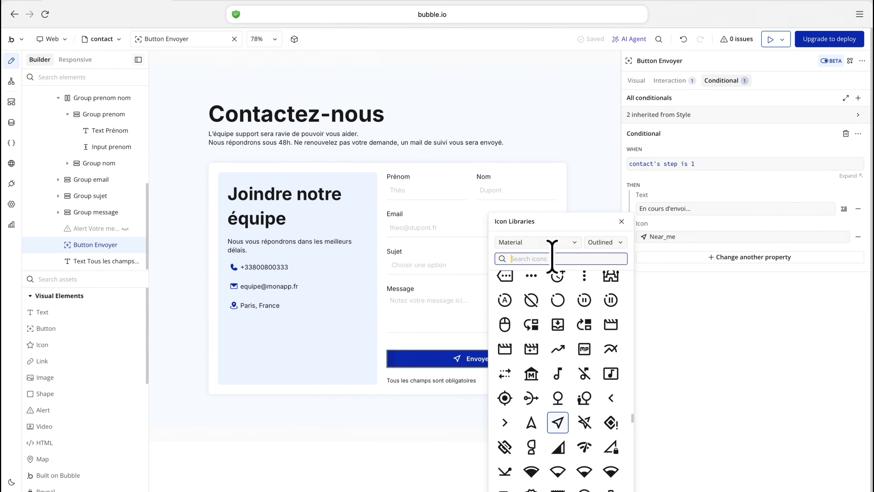
pyautogui.write('gla')
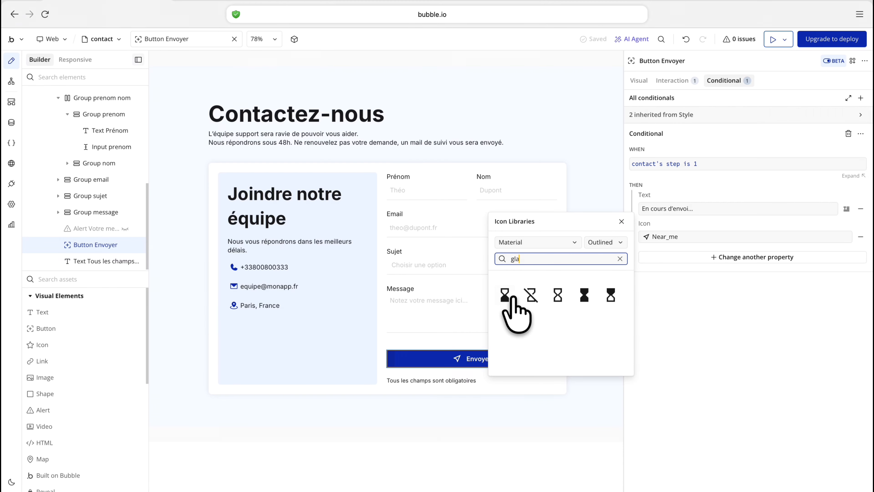
pyautogui.click(505, 295)
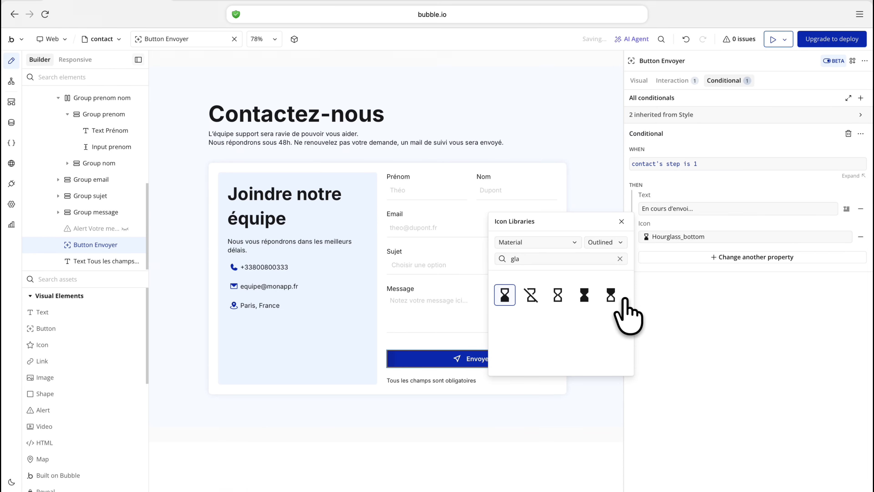
pyautogui.click(670, 295)
# - Add a font color change to the step 1 conditional, using the Alert 80 color variable
pyautogui.click(692, 257)
pyautogui.write('colo')
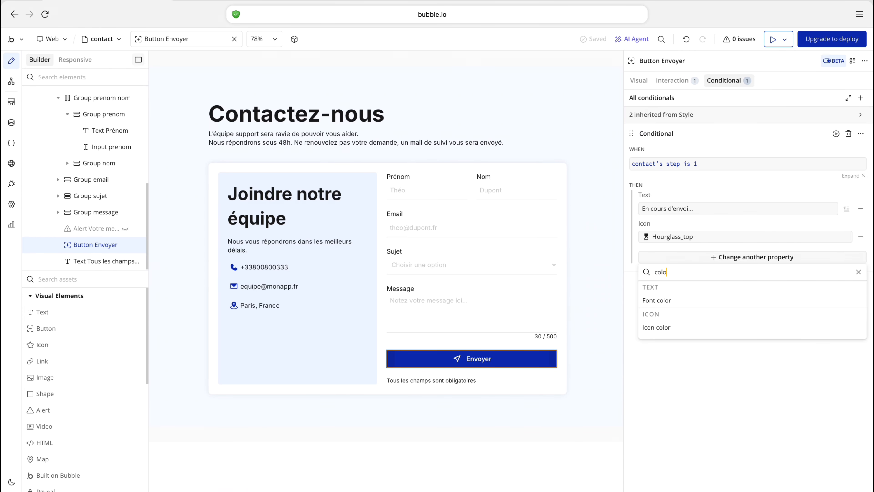
pyautogui.click(677, 300)
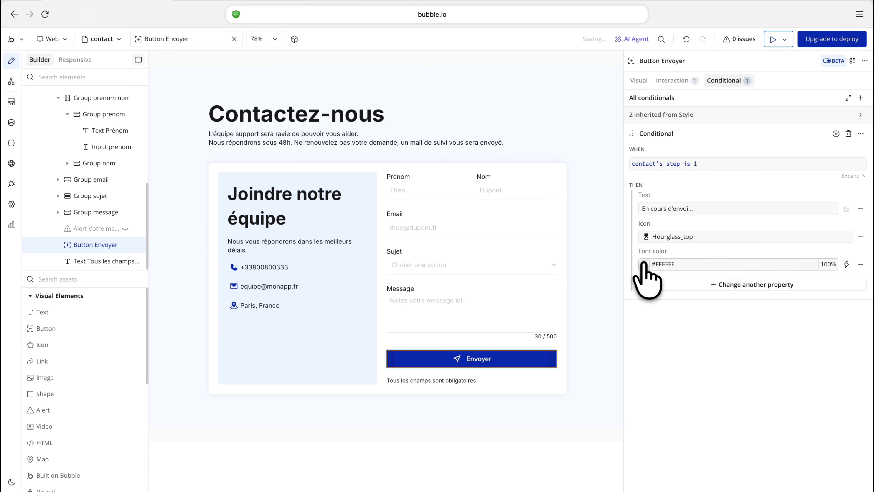
pyautogui.click(643, 264)
pyautogui.click(617, 429)
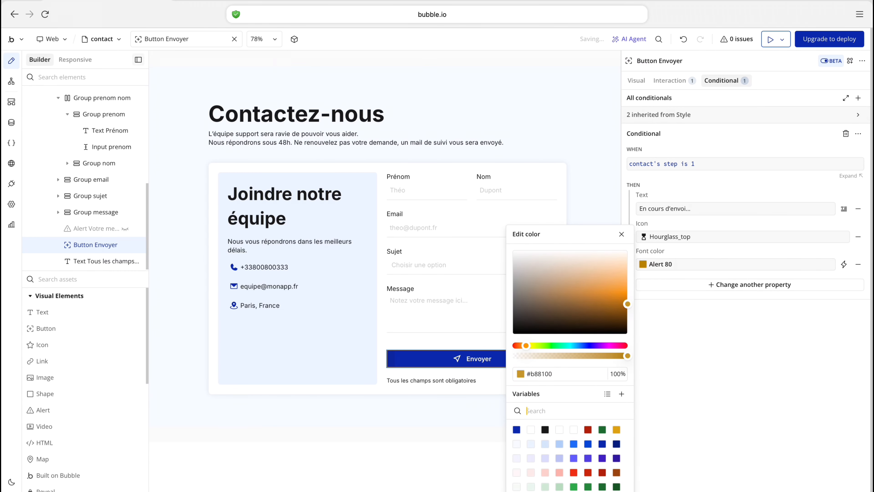
# - Add an icon color change to the step 1 conditional, matching the font color with #b88100
pyautogui.click(678, 285)
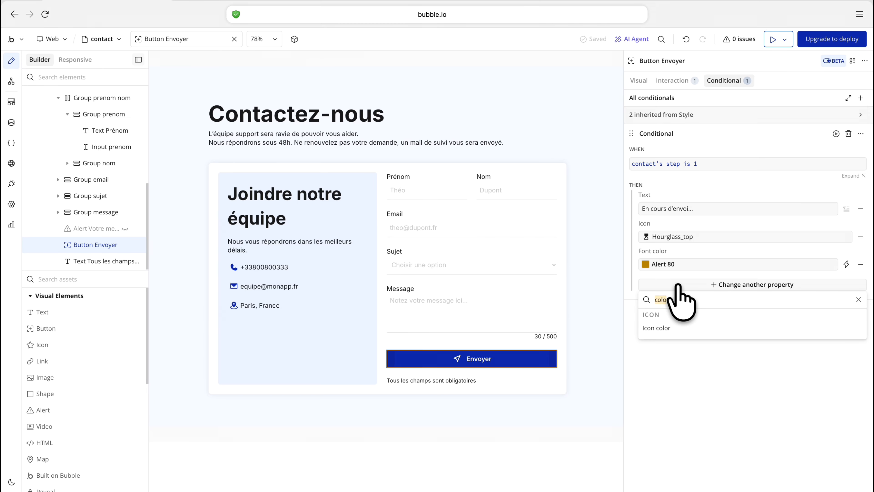
pyautogui.click(666, 328)
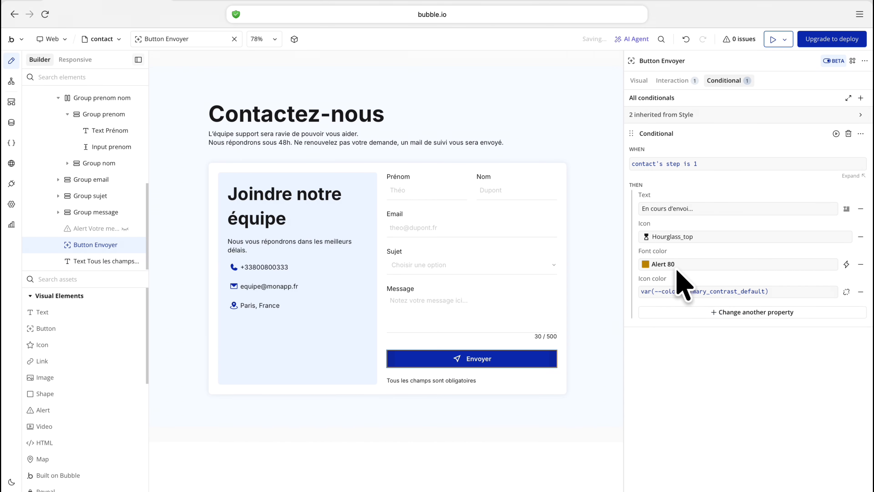
pyautogui.click(674, 291)
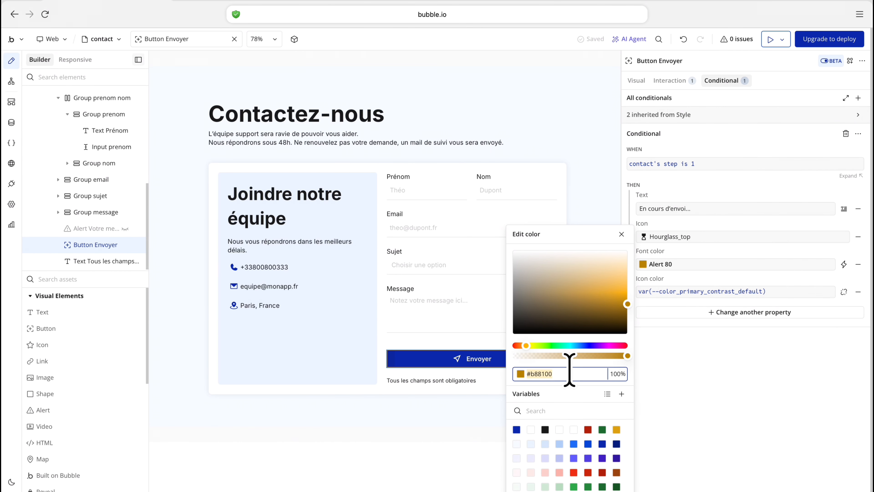
pyautogui.click(704, 292)
pyautogui.write('#b88100')
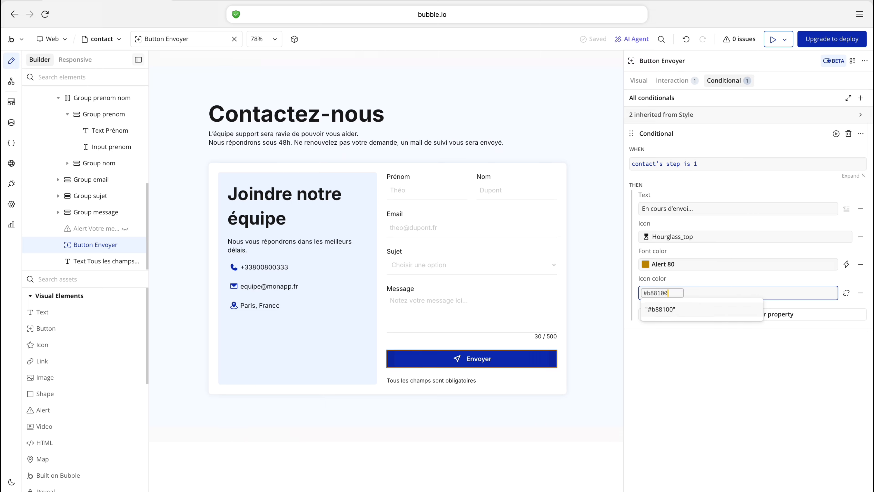
pyautogui.press('Return')
pyautogui.click(661, 330)
# - Add a background change to the step 1 conditional, using the Alert 20 color variable
pyautogui.click(666, 314)
pyautogui.write('bac')
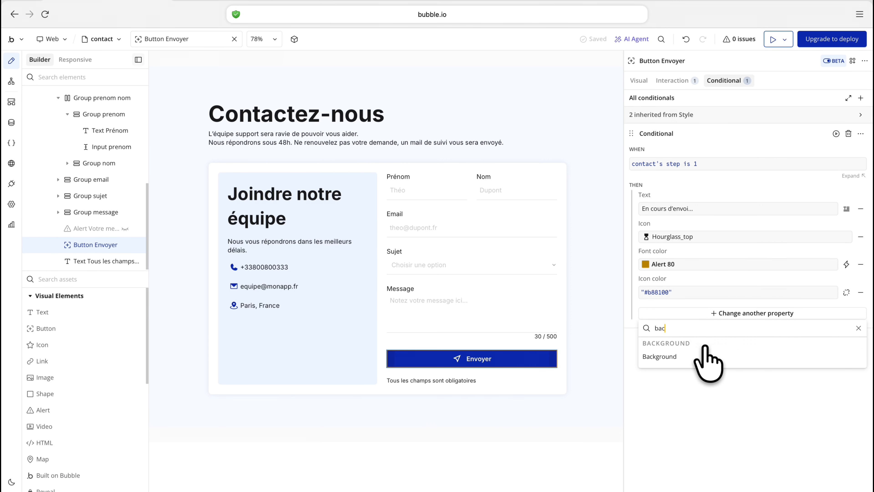
pyautogui.click(663, 357)
pyautogui.click(681, 320)
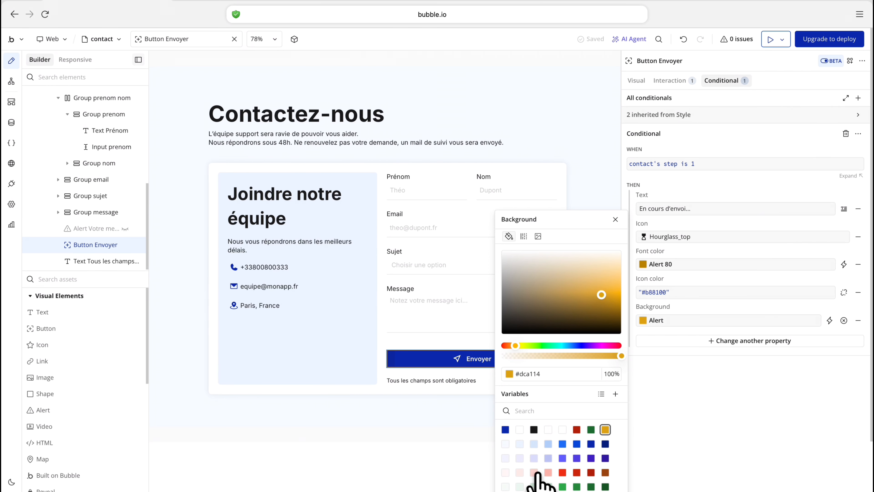
pyautogui.click(520, 491)
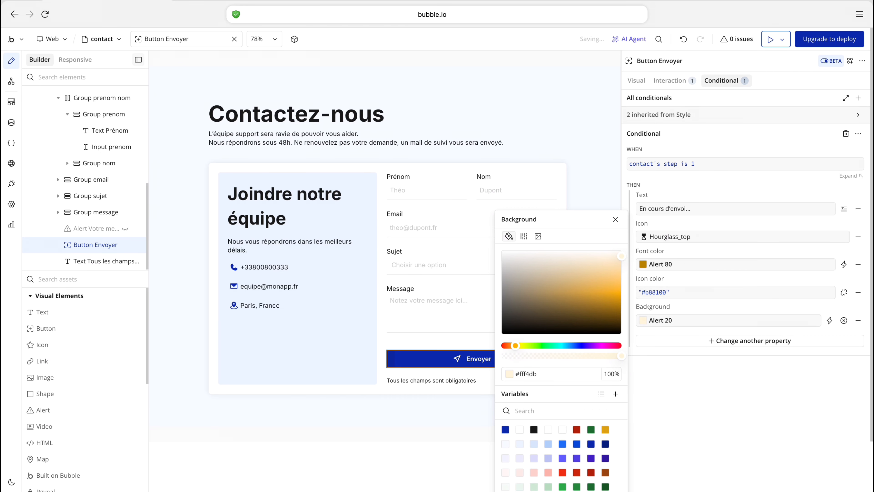
# - Duplicate the button's step 1 conditional
pyautogui.click(677, 377)
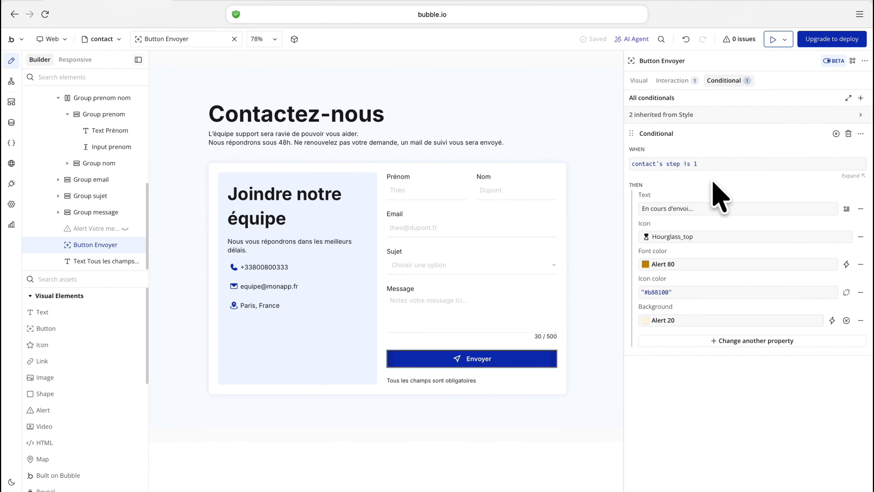
pyautogui.rightClick(684, 189)
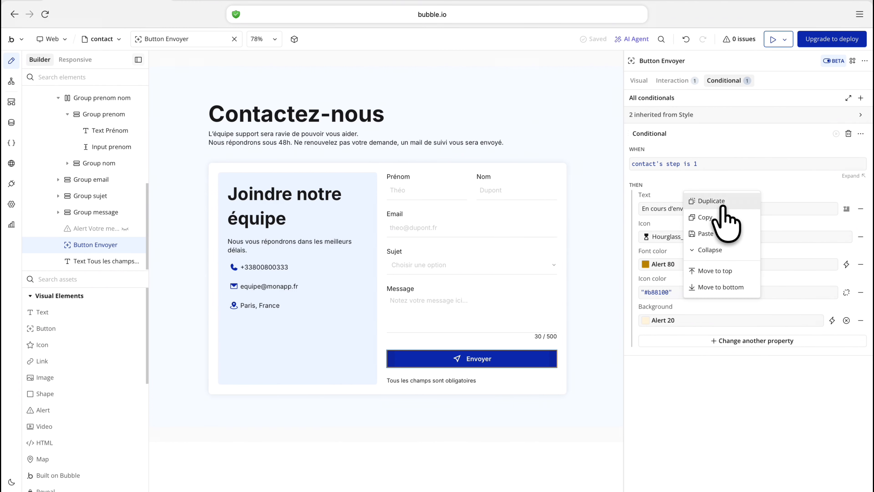
pyautogui.click(720, 201)
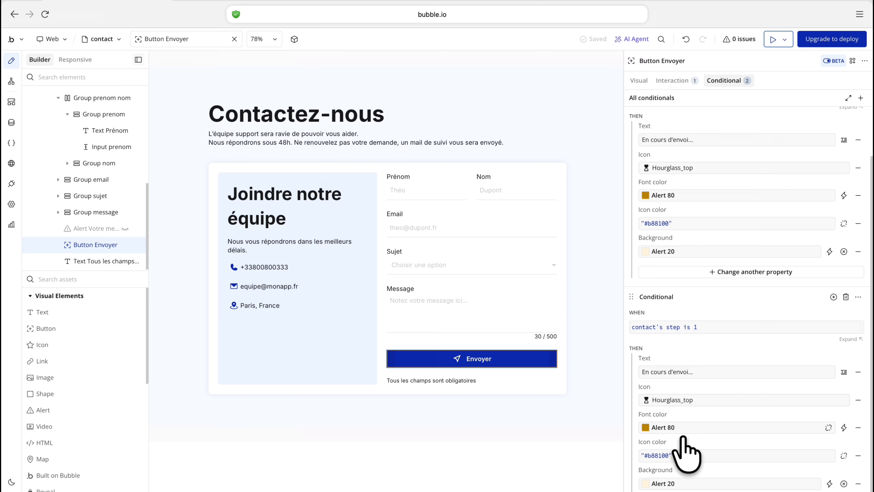
# - Change the duplicated conditional's condition to apply when contact's step is 2
pyautogui.click(690, 328)
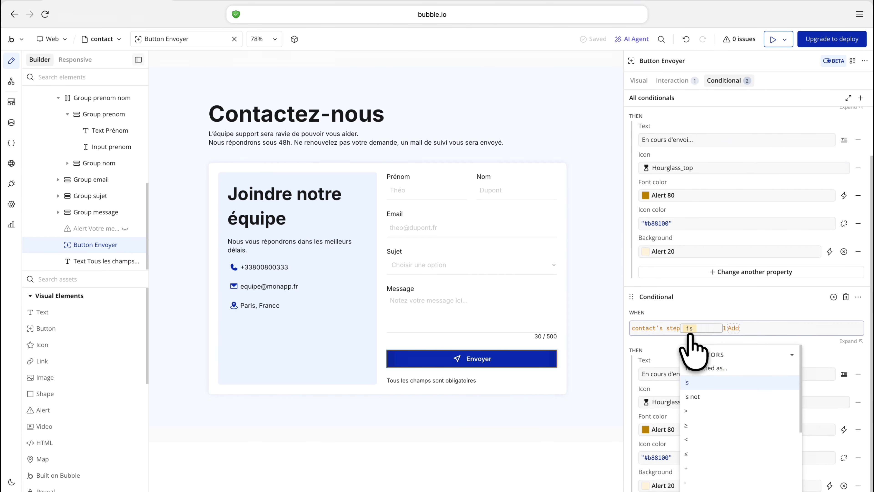
pyautogui.click(725, 329)
pyautogui.write('2')
pyautogui.press('Return')
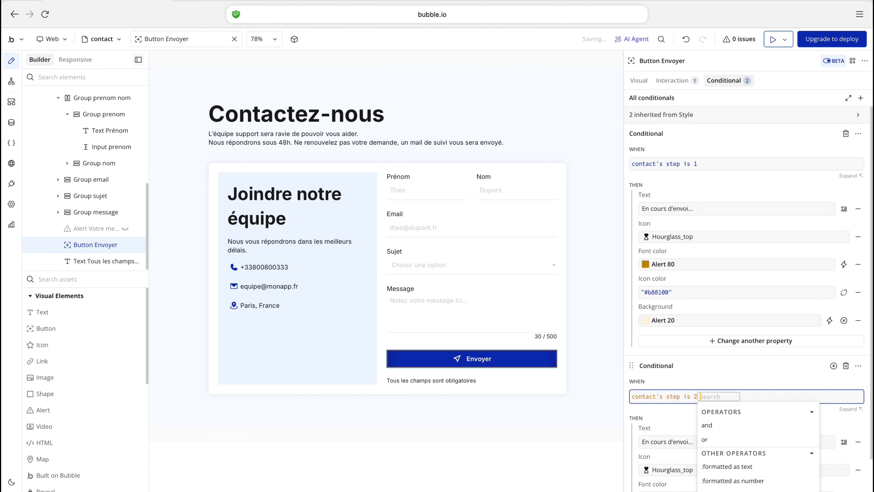
pyautogui.click(705, 364)
pyautogui.click(714, 385)
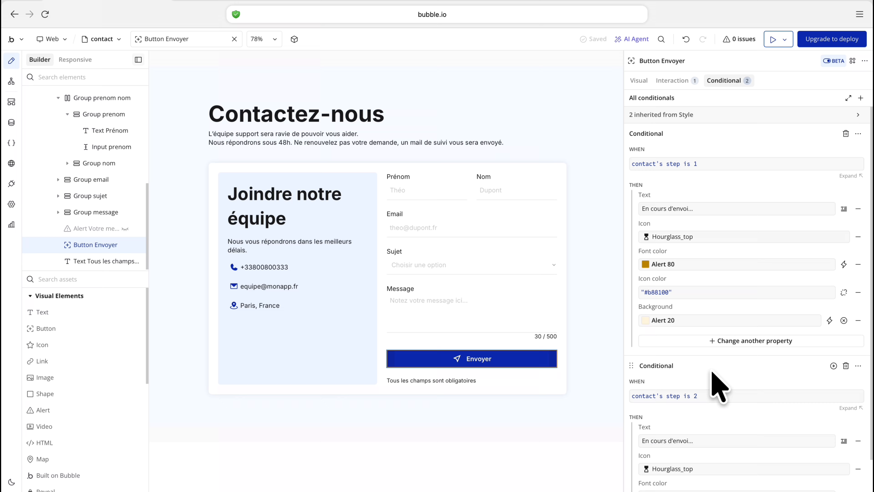
# - Set the step 2 conditional's button text to "Message bien reçu"
pyautogui.click(688, 442)
pyautogui.write('Message bie')
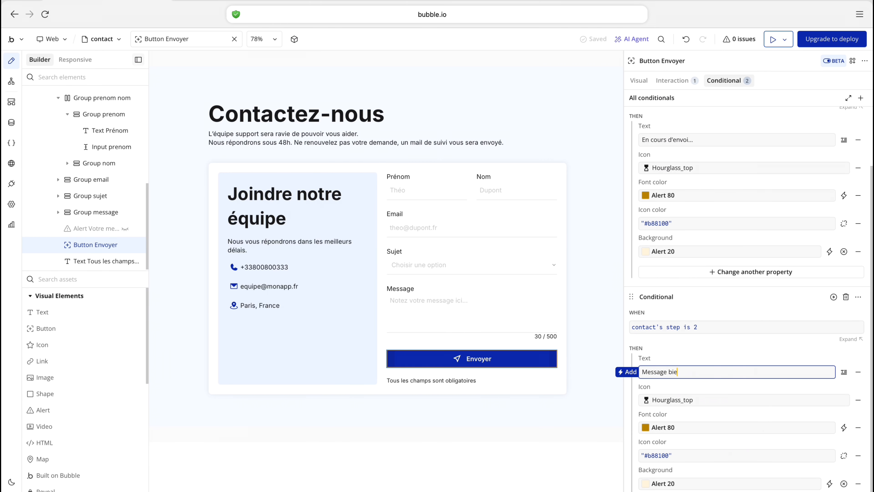
pyautogui.write('n reçu')
# - Change the step 2 conditional's icon to the Material Check_circle_outline icon
pyautogui.click(666, 400)
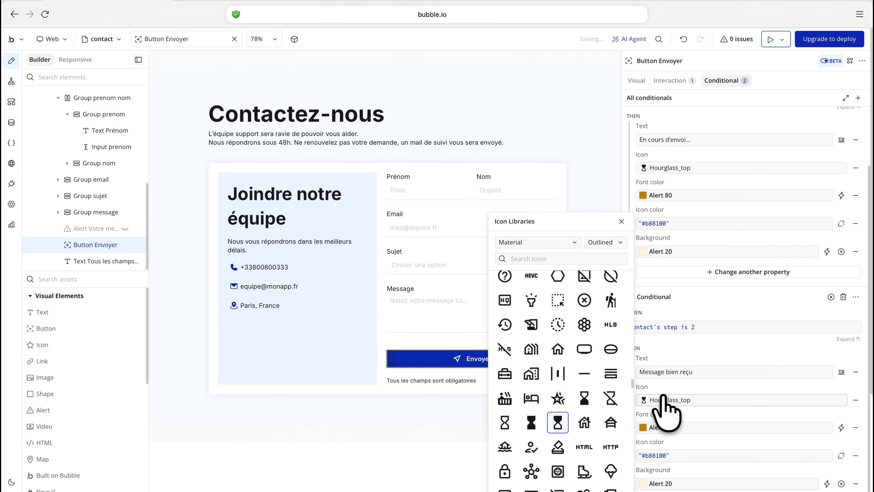
pyautogui.click(540, 257)
pyautogui.write('chec')
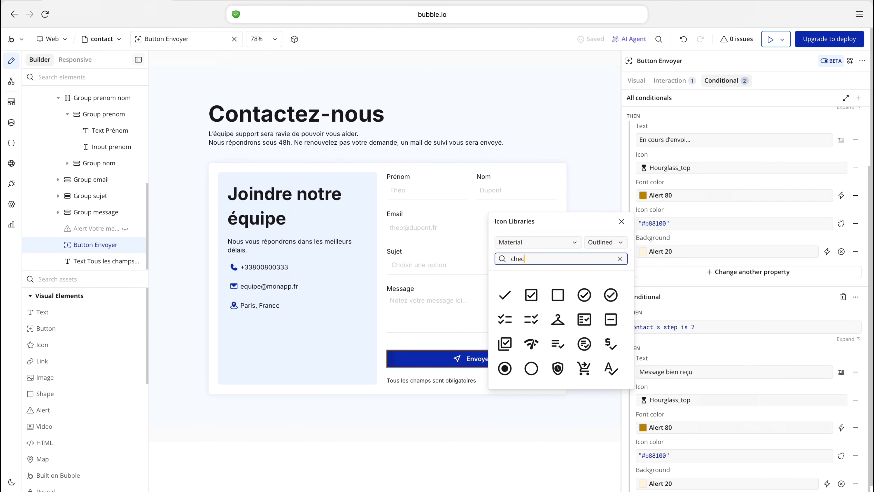
pyautogui.click(584, 295)
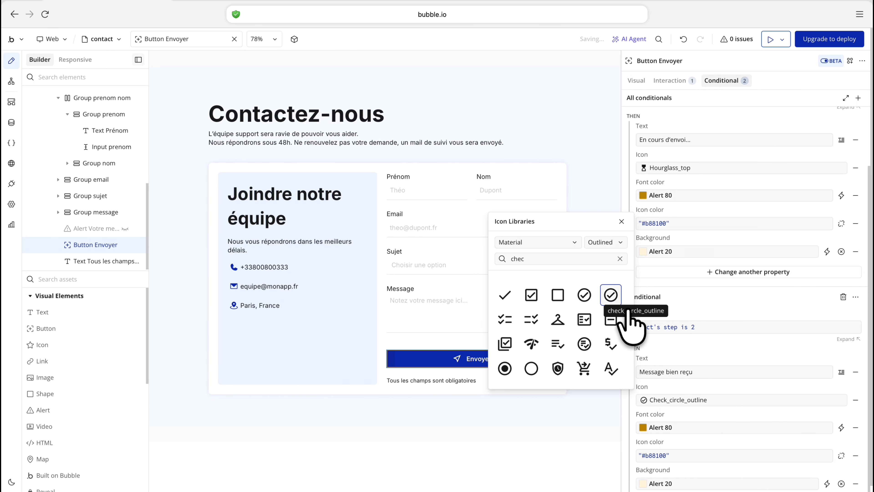
# - Set the step 2 conditional's font color to the Success 80 variable and its icon color to the matching #175425
pyautogui.click(642, 427)
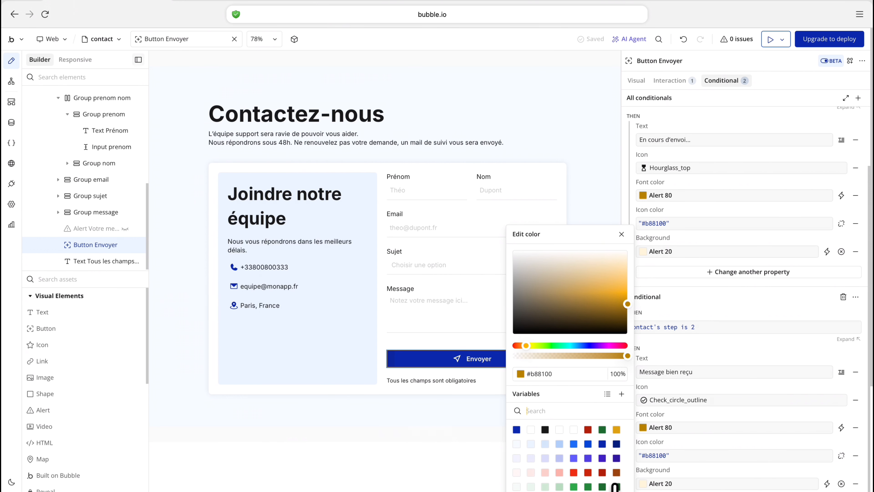
pyautogui.click(616, 486)
pyautogui.click(579, 374)
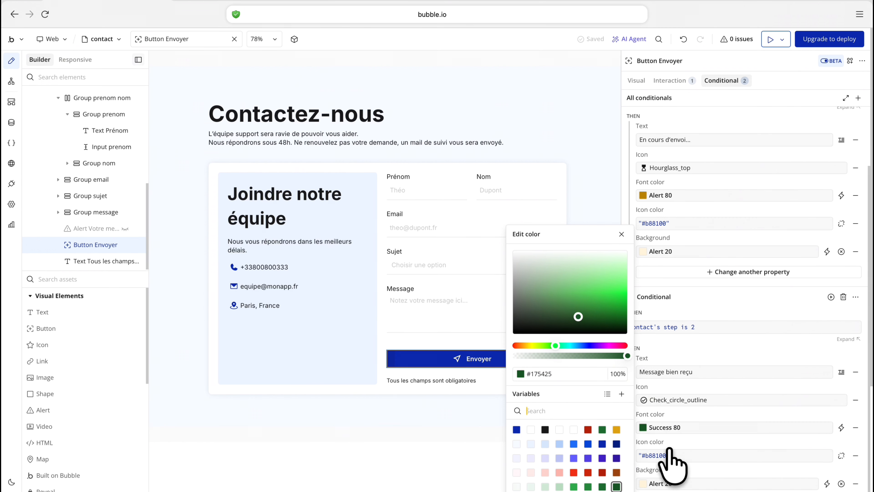
pyautogui.click(664, 456)
pyautogui.write('#175425')
pyautogui.click(670, 441)
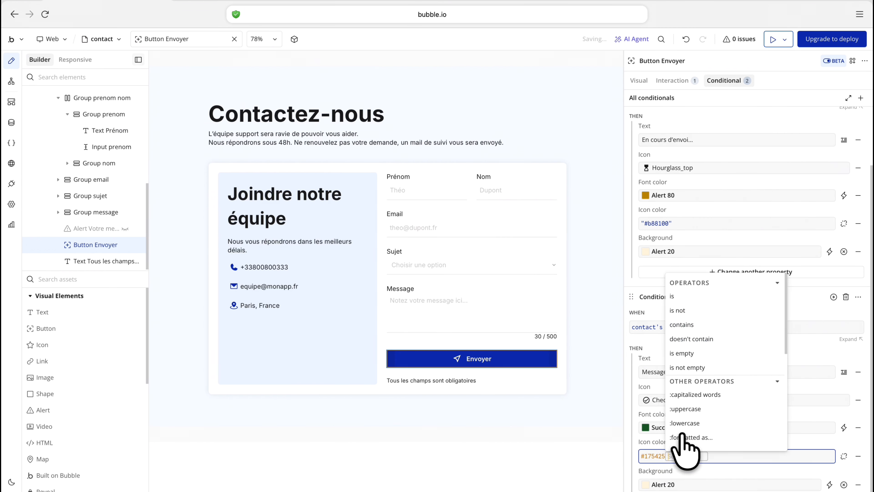
pyautogui.click(654, 415)
# - Set the step 2 conditional's background to the Success 20 color variable
pyautogui.click(663, 485)
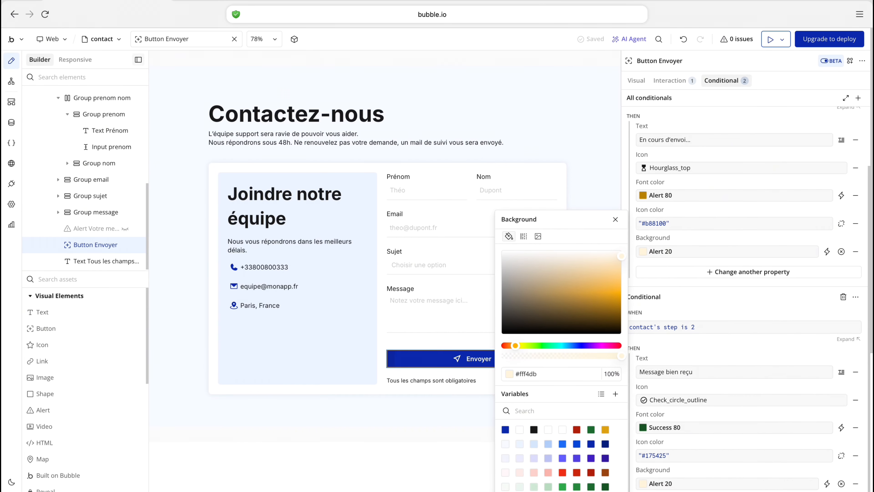
pyautogui.click(521, 485)
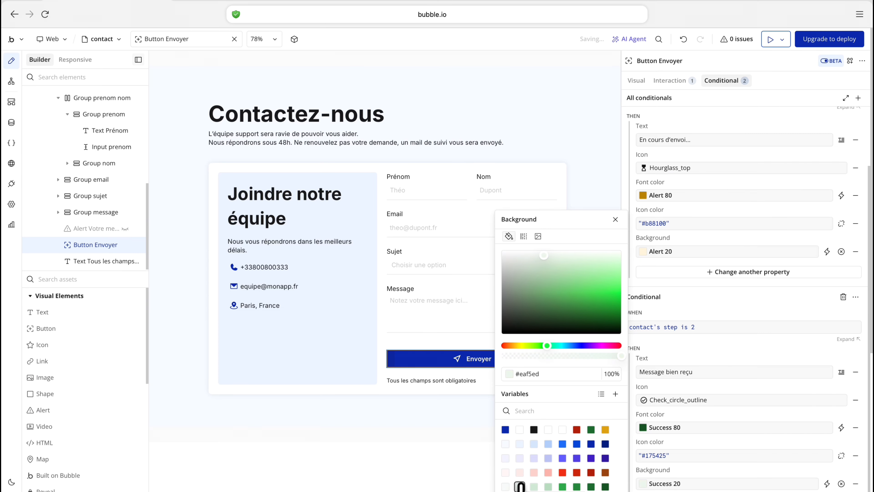
pyautogui.click(710, 348)
# - Review the conditions and property changes of the button's step 1 and step 2 conditionals
pyautogui.scroll(3, 713, 361)
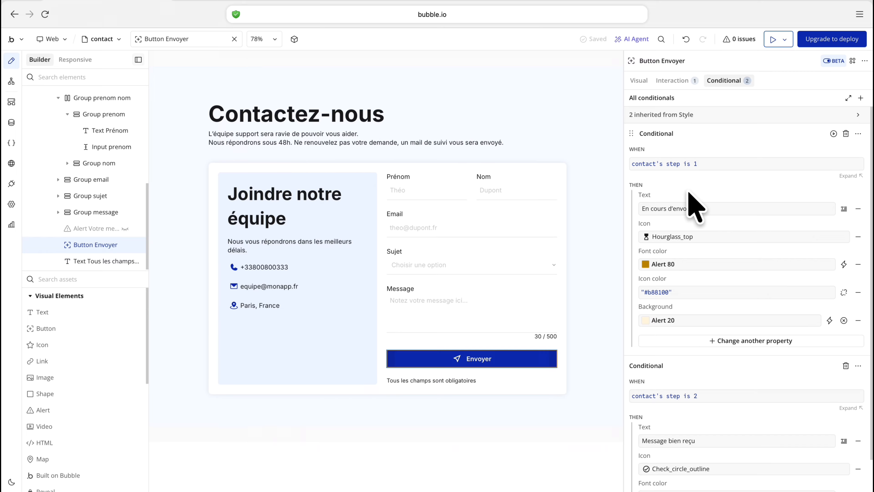
pyautogui.scroll(1, 723, 250)
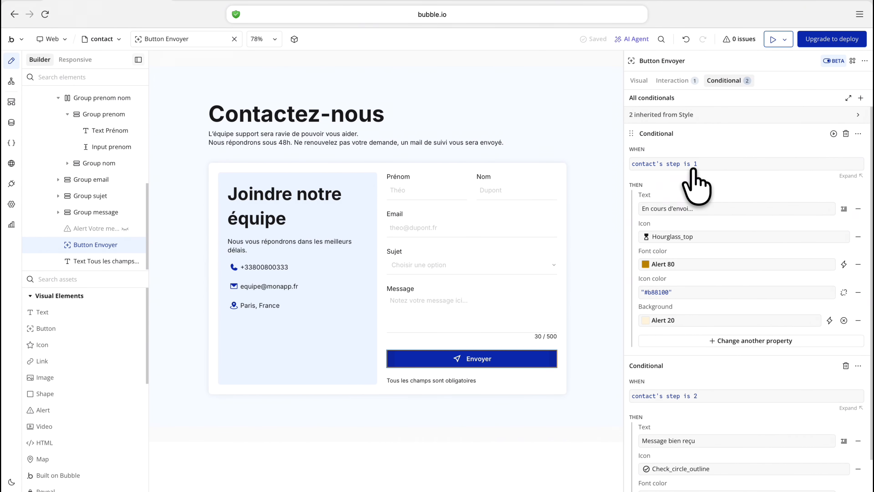
pyautogui.scroll(-3, 719, 200)
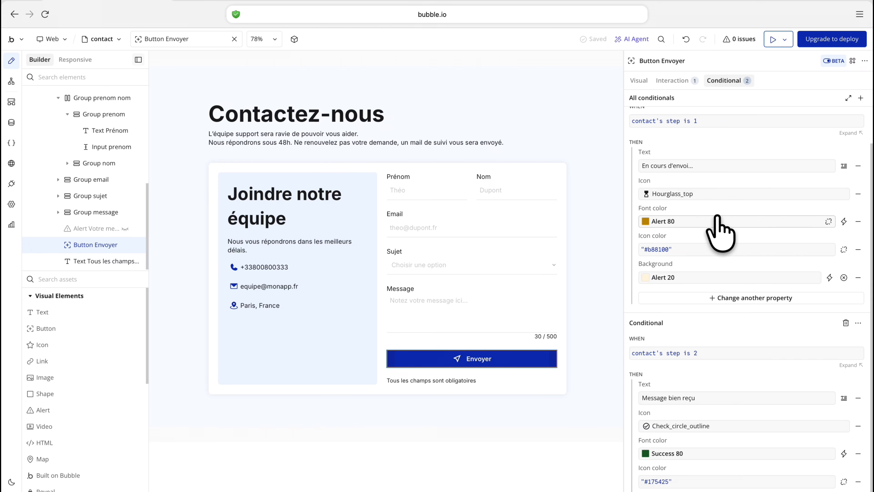
pyautogui.scroll(-2, 721, 283)
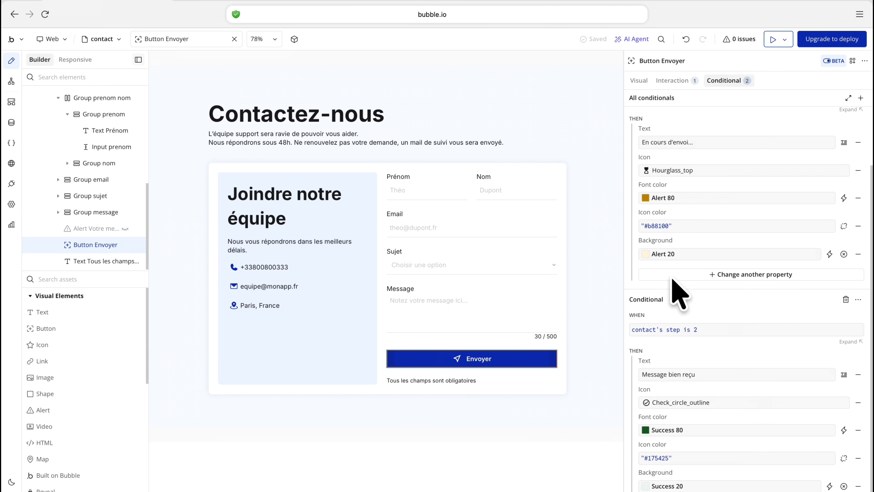
pyautogui.scroll(5, 699, 186)
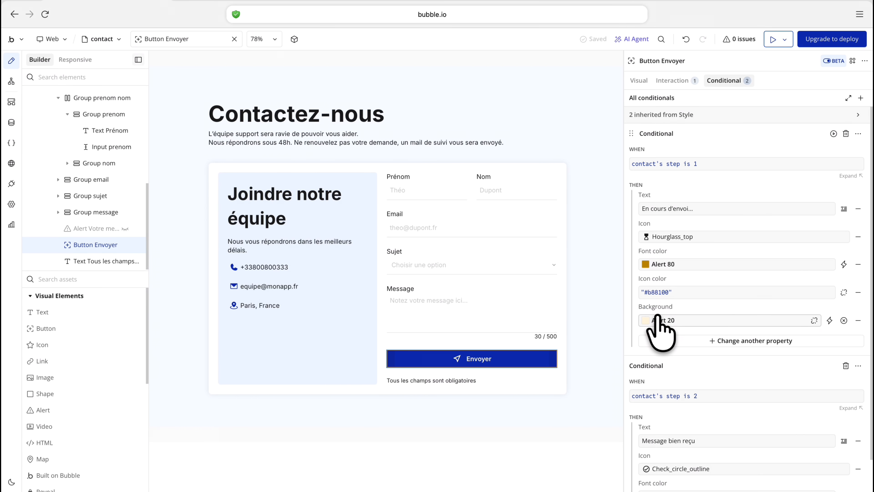
# - Open the Button Envoyer click workflow and look through its email, alert message and input reset actions
pyautogui.click(675, 80)
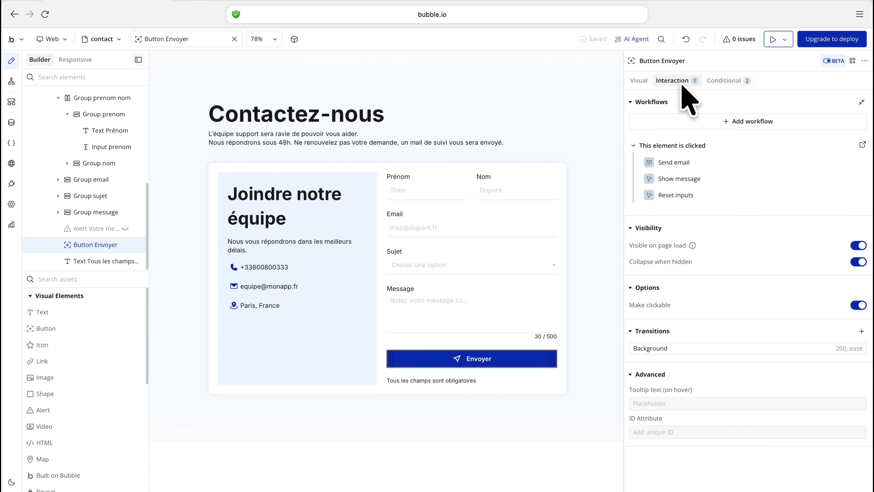
pyautogui.click(862, 145)
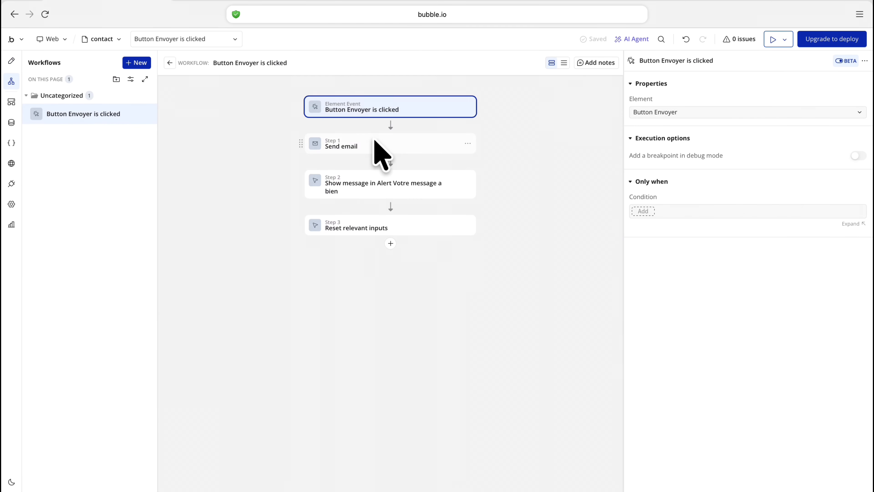
pyautogui.click(374, 147)
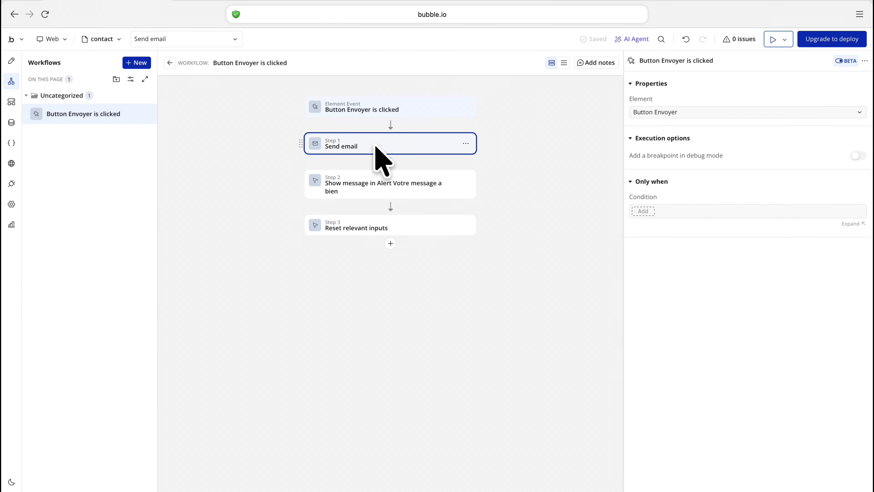
pyautogui.click(371, 180)
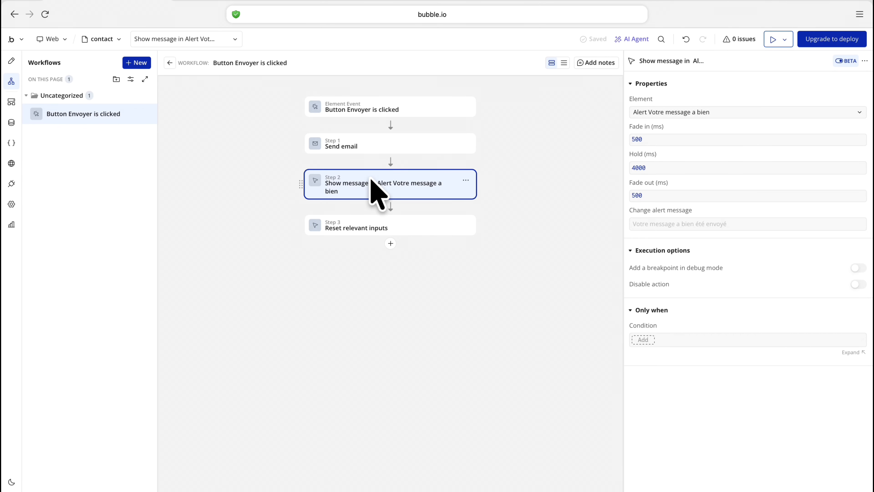
pyautogui.click(361, 226)
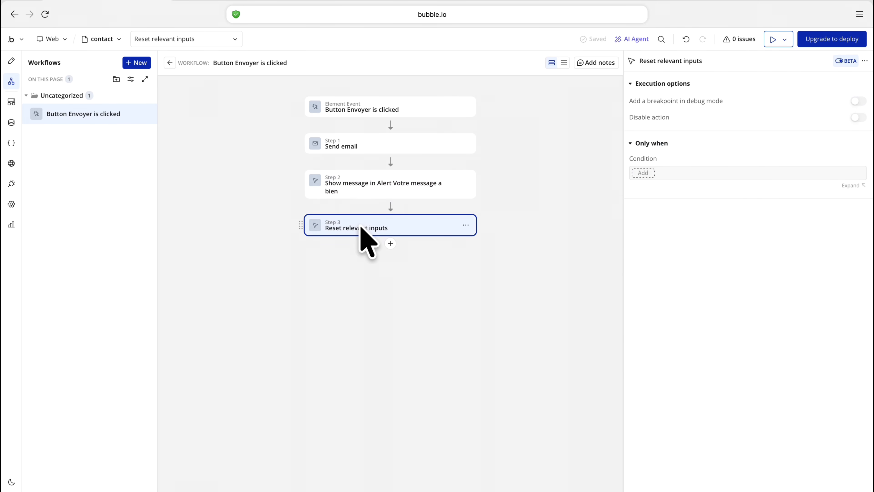
# - Add a Set state action before Send email that sets the contact page's step state to 1
pyautogui.click(390, 125)
pyautogui.write('set s')
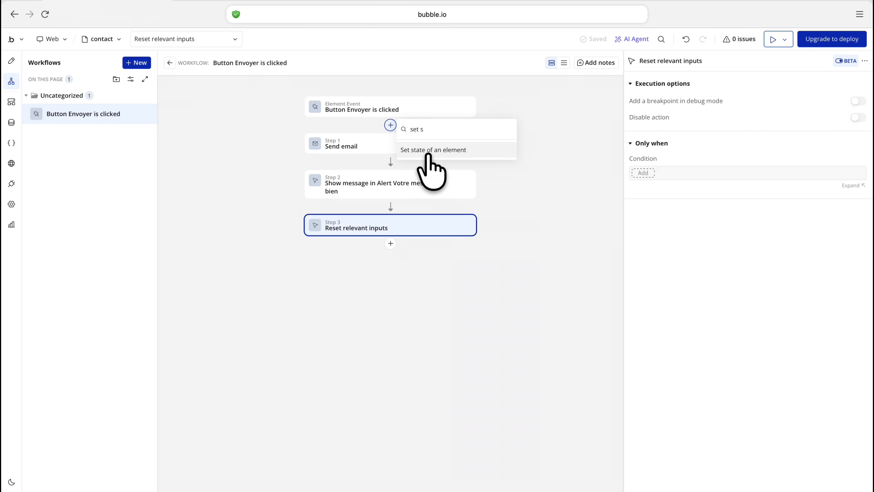
pyautogui.click(467, 152)
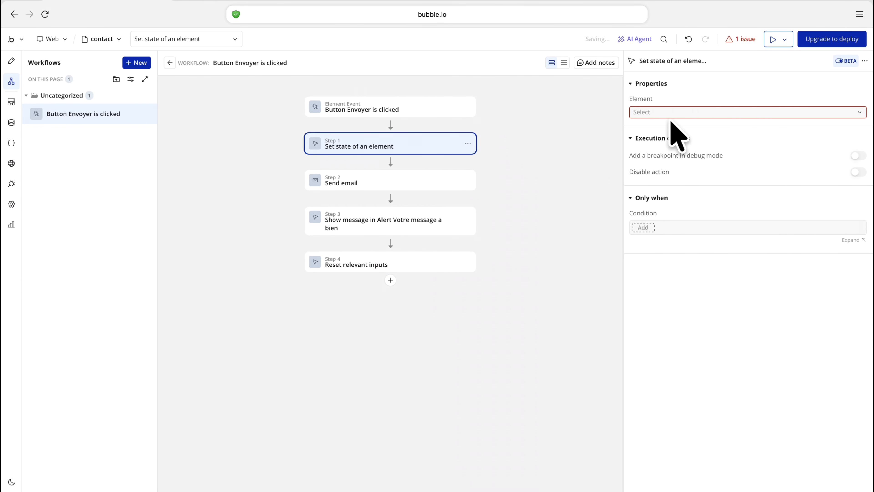
pyautogui.click(671, 113)
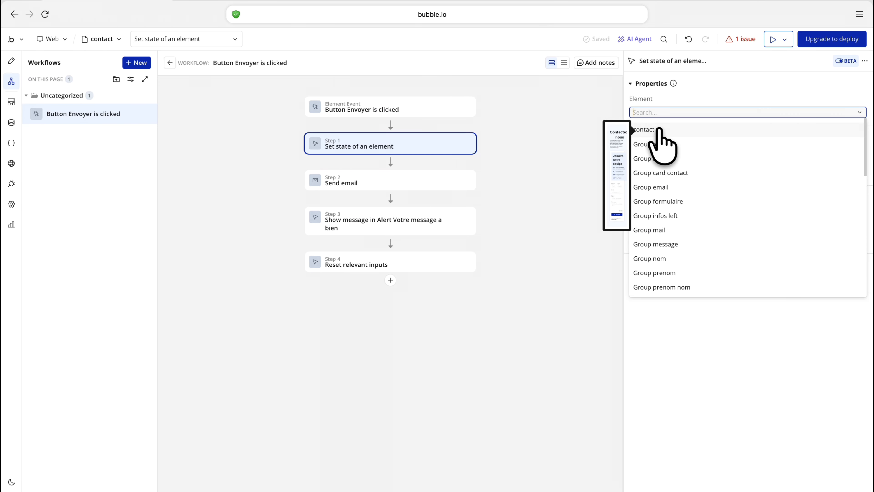
pyautogui.click(659, 131)
pyautogui.click(673, 158)
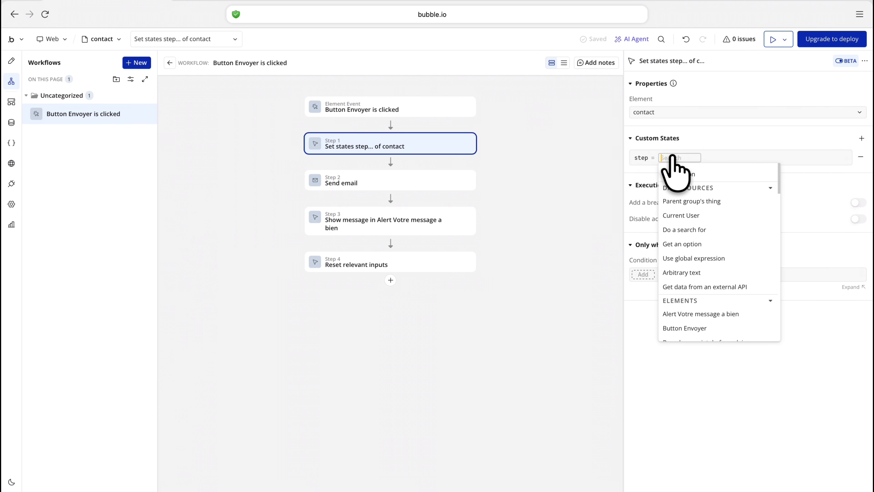
pyautogui.write('1')
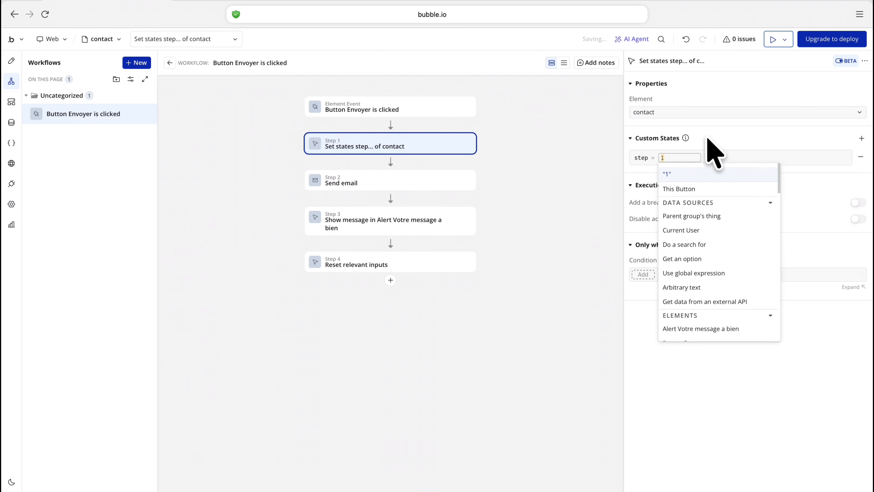
pyautogui.click(711, 135)
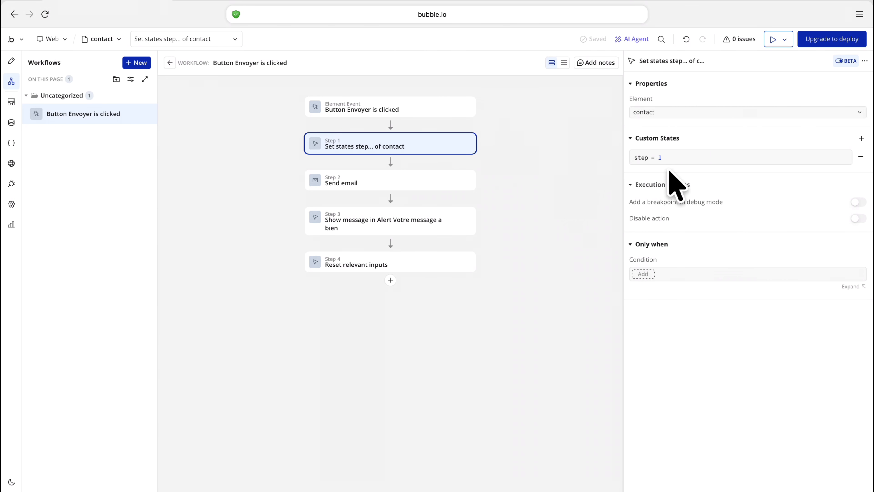
# - Add a pause action after Send email with a pause length of 2000 ms
pyautogui.click(413, 185)
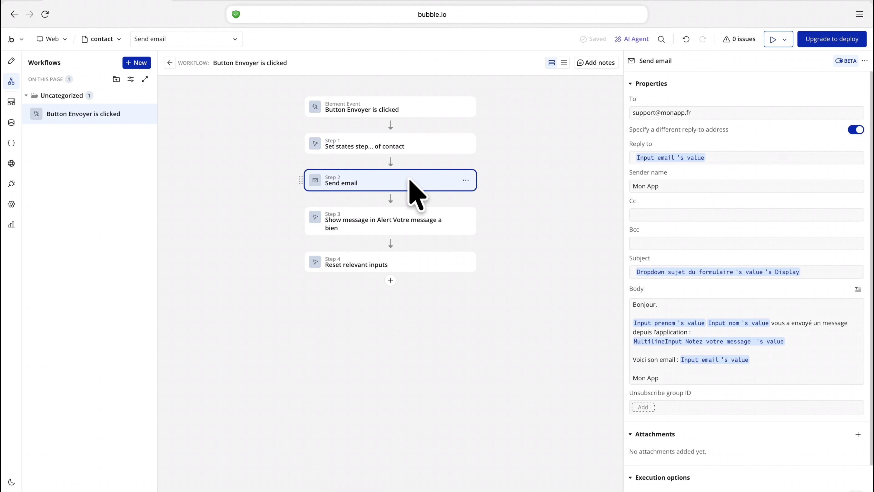
pyautogui.click(391, 199)
pyautogui.write('add')
pyautogui.click(458, 226)
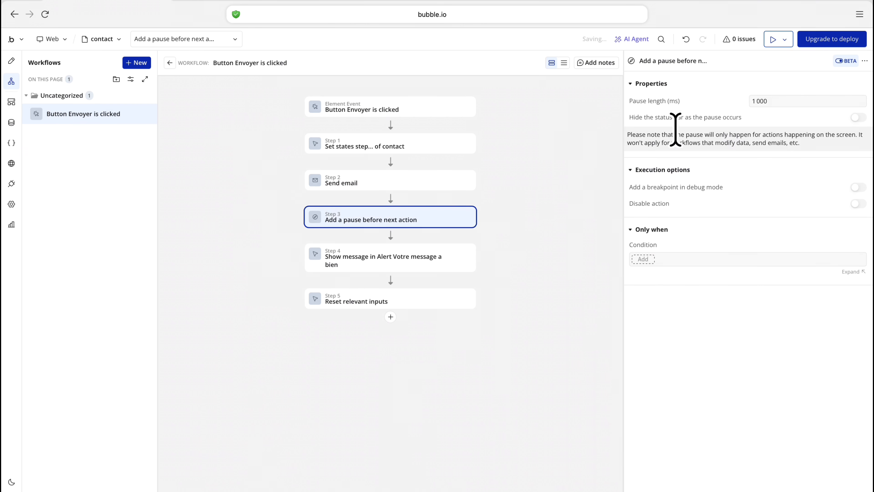
pyautogui.click(771, 101)
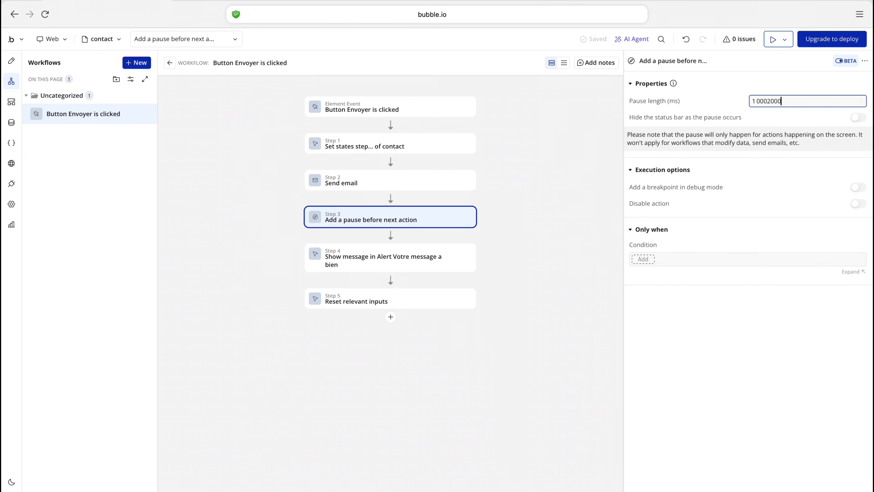
pyautogui.tripleClick(769, 103)
# - Add a Set state action right after the pause that sets the contact page's step state to 2
pyautogui.click(391, 235)
pyautogui.write('set s')
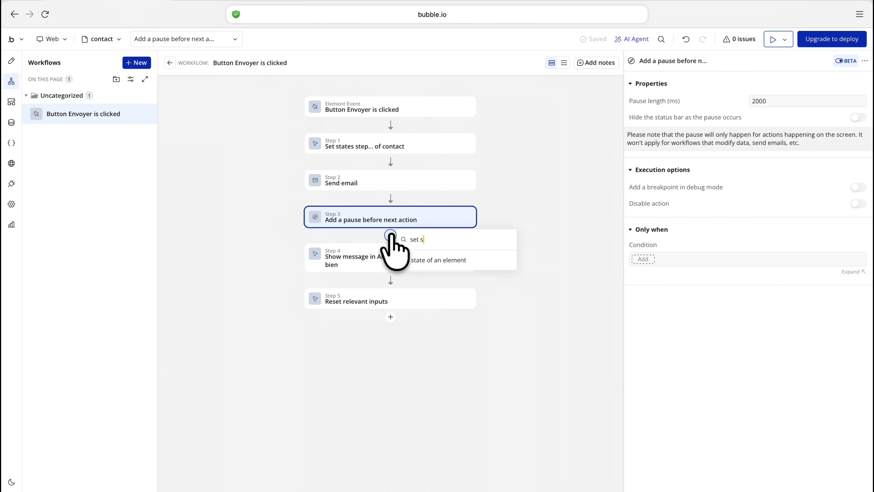
pyautogui.click(445, 267)
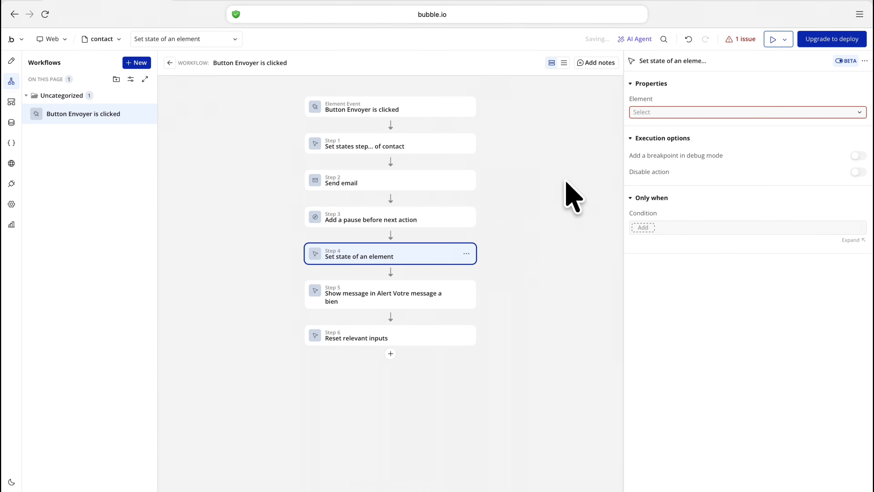
pyautogui.click(655, 112)
pyautogui.click(668, 129)
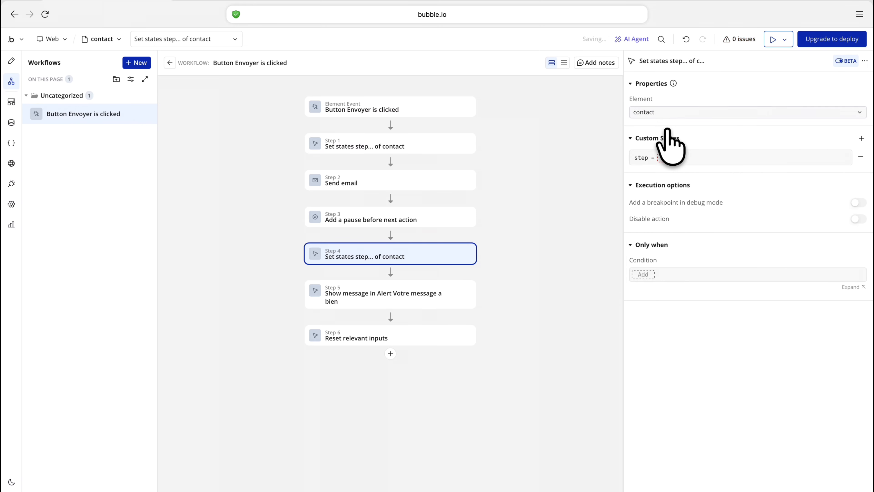
pyautogui.click(669, 158)
pyautogui.write('2')
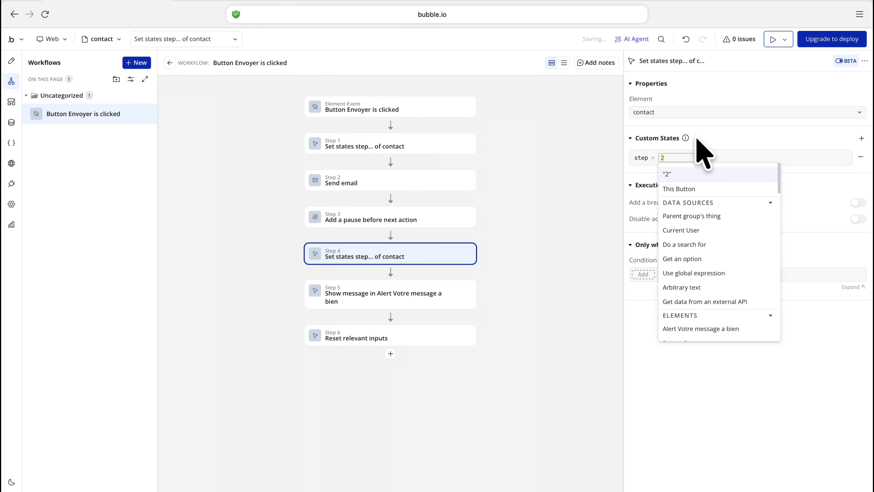
pyautogui.press('Return')
# - Move Reset relevant inputs ahead of the alert's Show message action and delete that Show message action from the workflow
pyautogui.click(375, 340)
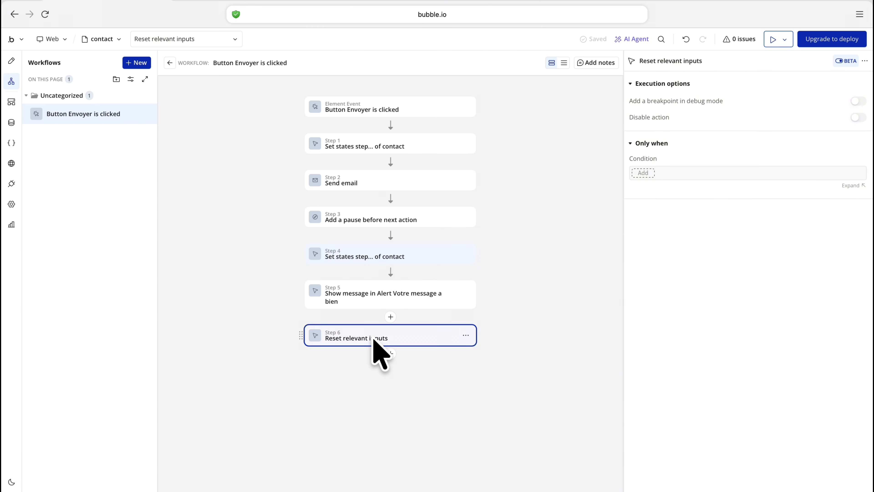
pyautogui.moveTo(384, 334); pyautogui.dragTo(384, 295)
pyautogui.click(368, 337)
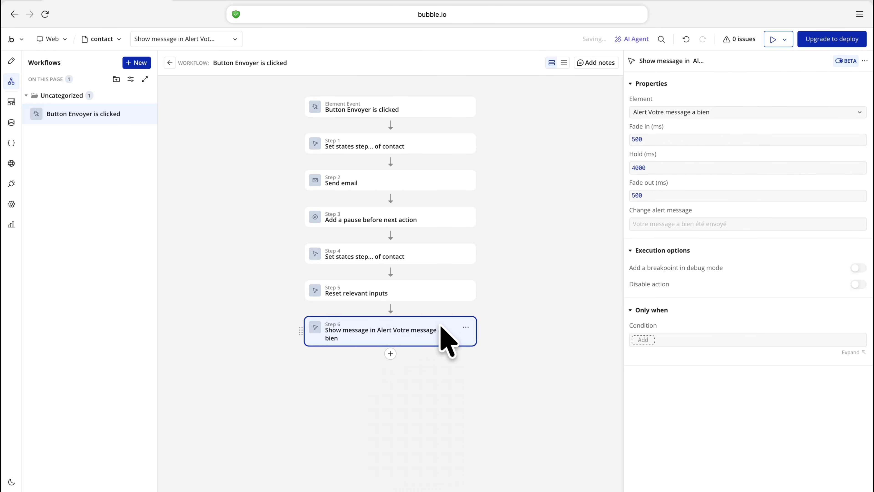
pyautogui.click(467, 327)
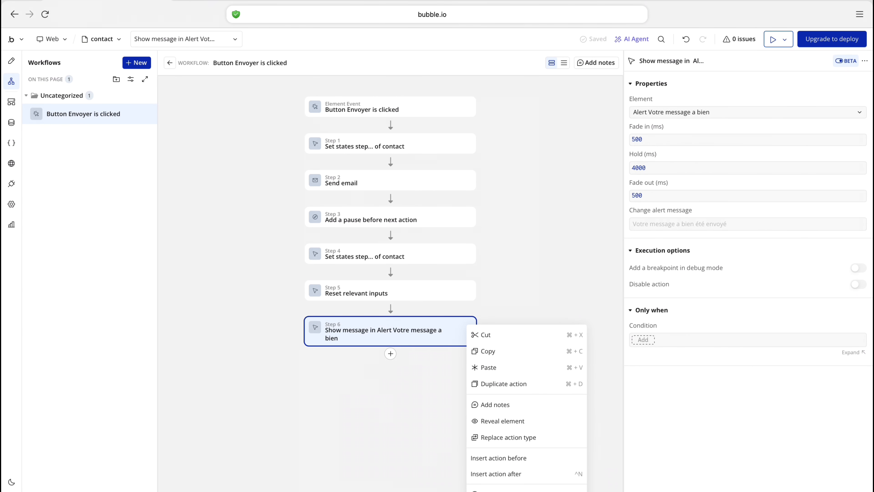
pyautogui.click(490, 491)
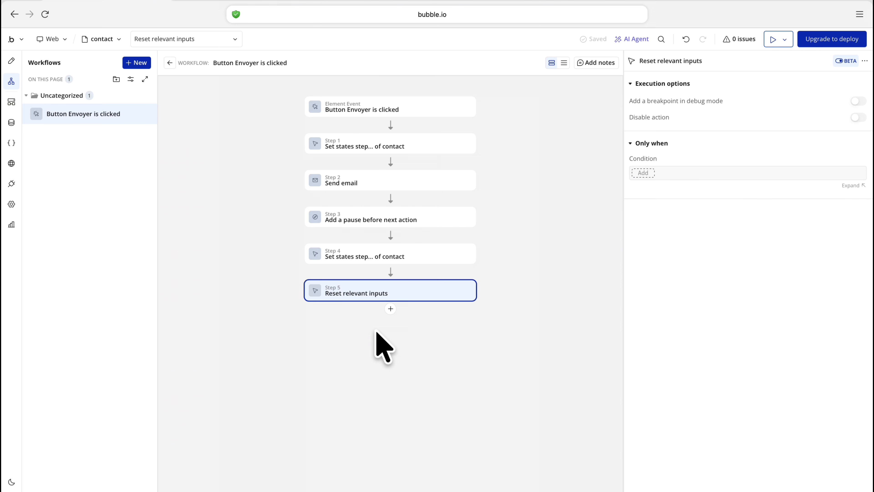
# - Return to the contact page design and delete the "Votre message a bien été envoyé" alert element from the form
pyautogui.click(12, 62)
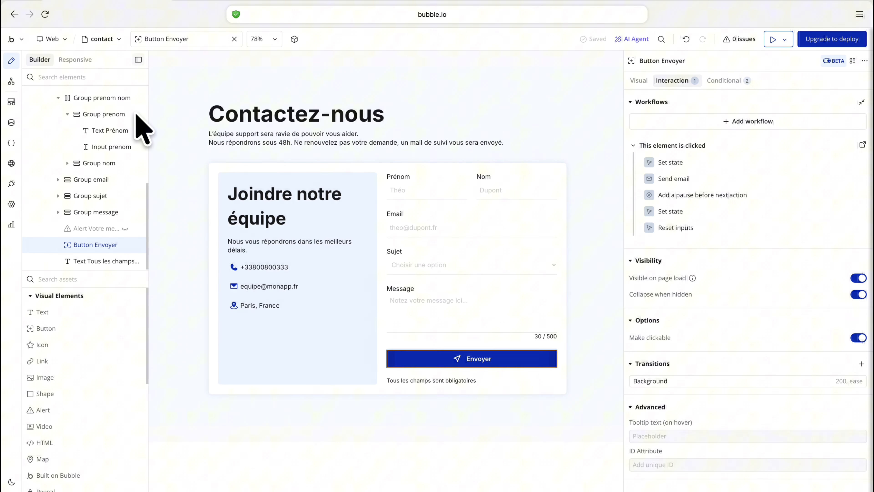
pyautogui.click(98, 231)
pyautogui.click(125, 228)
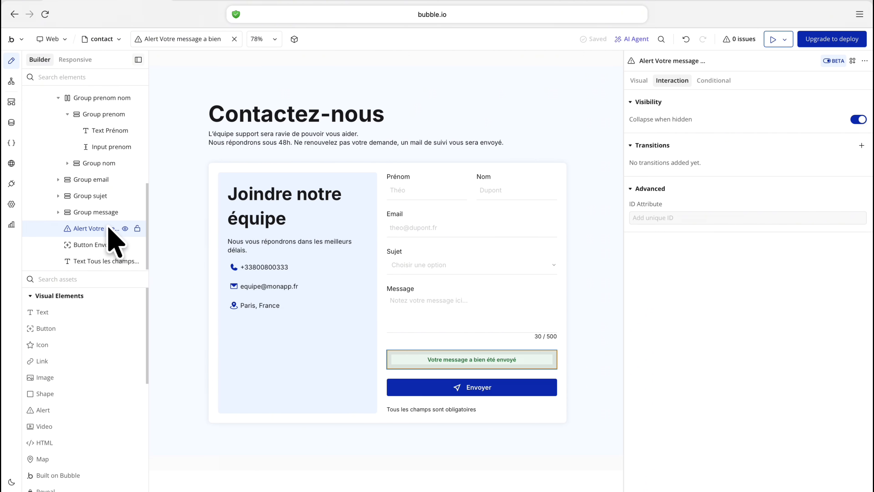
pyautogui.press('Delete')
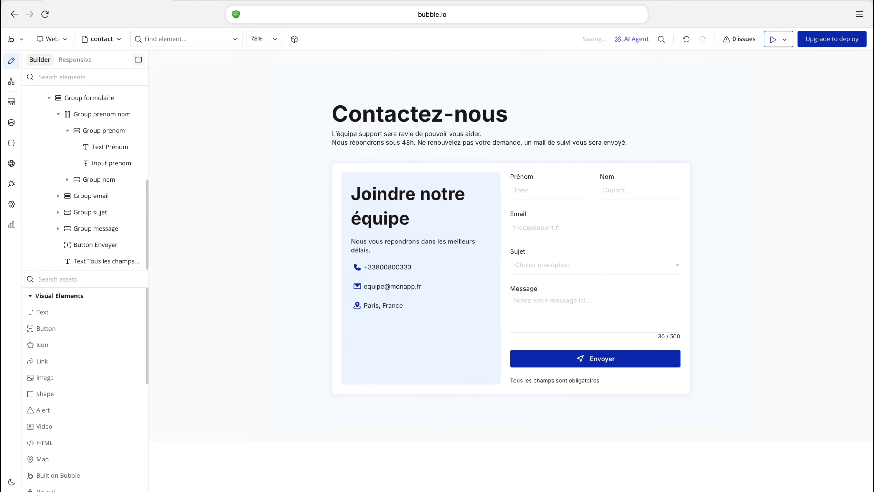
# - Reopen the Button Envoyer click workflow and review its first Set state, Send email and pause actions
pyautogui.click(11, 81)
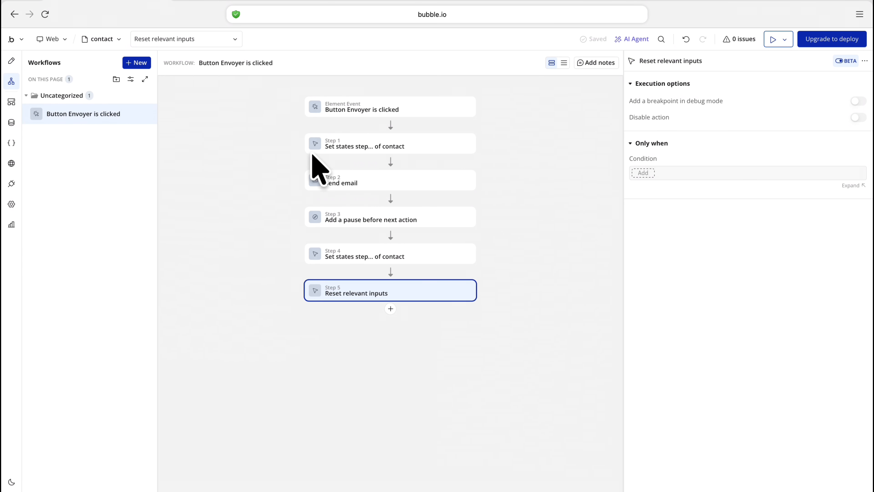
pyautogui.click(349, 146)
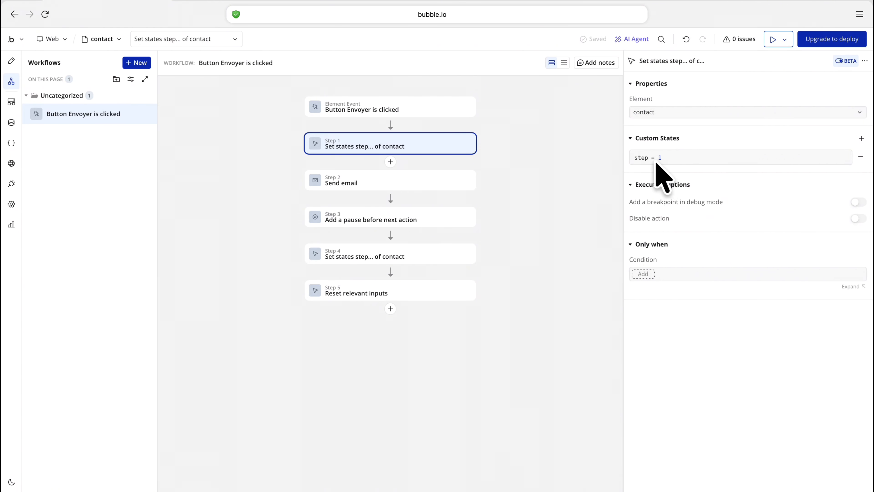
pyautogui.click(399, 182)
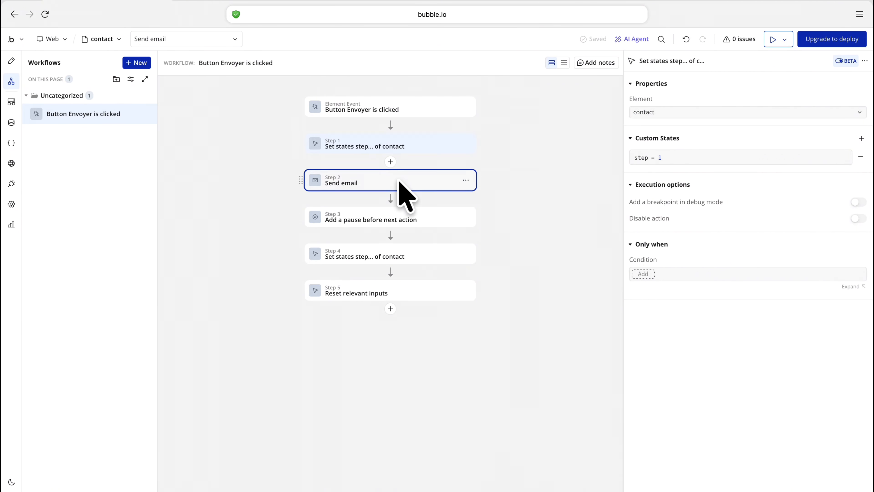
pyautogui.click(364, 217)
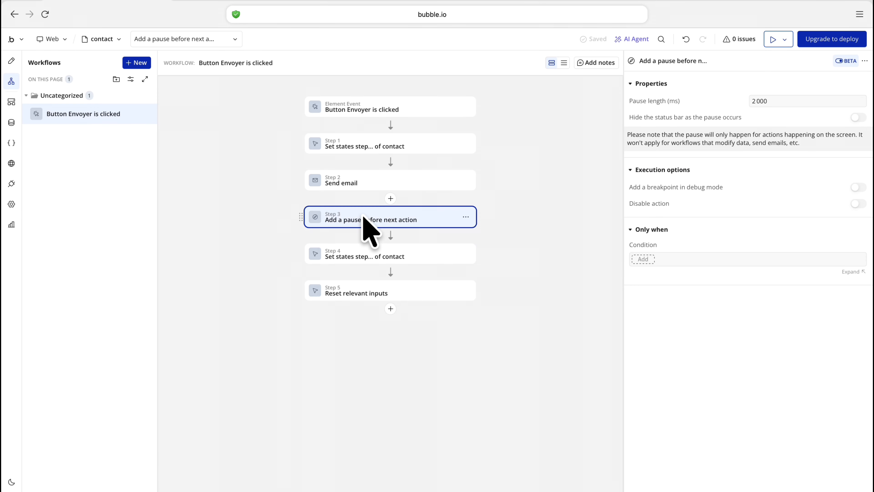